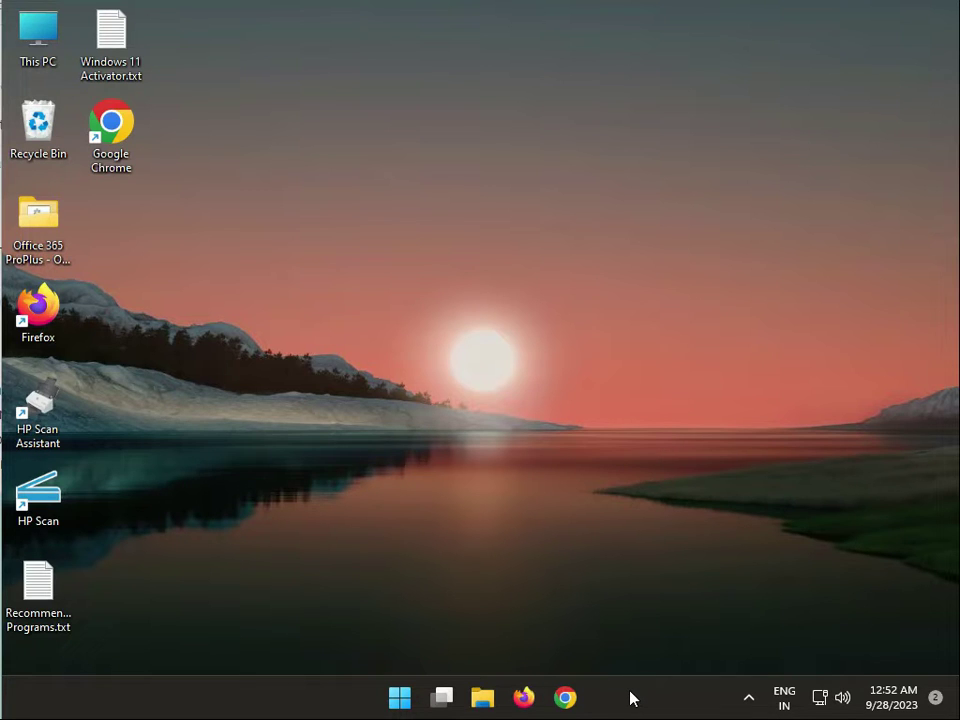
Step: Check the Windows Update page in Settings, then close Settings
left_click(399, 697)
left_click(608, 300)
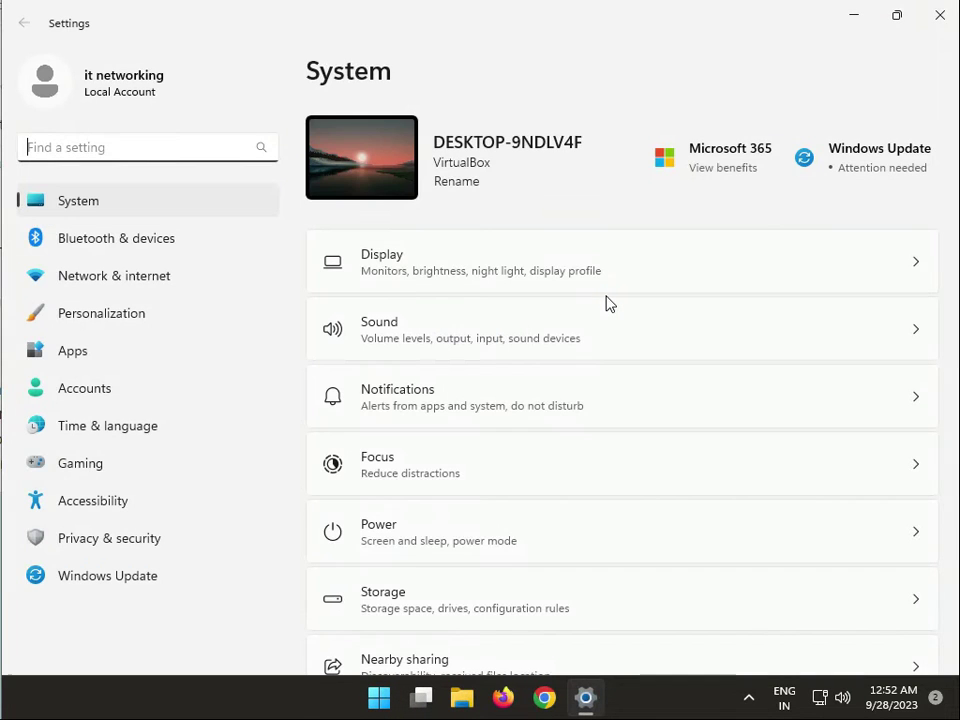
left_click(204, 585)
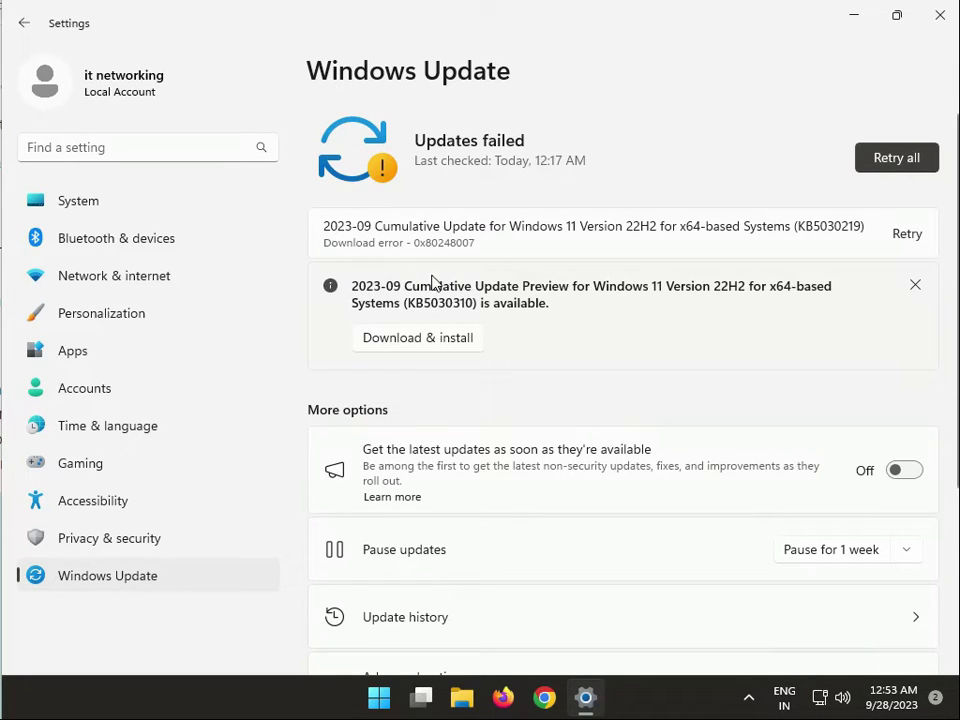
left_click(940, 15)
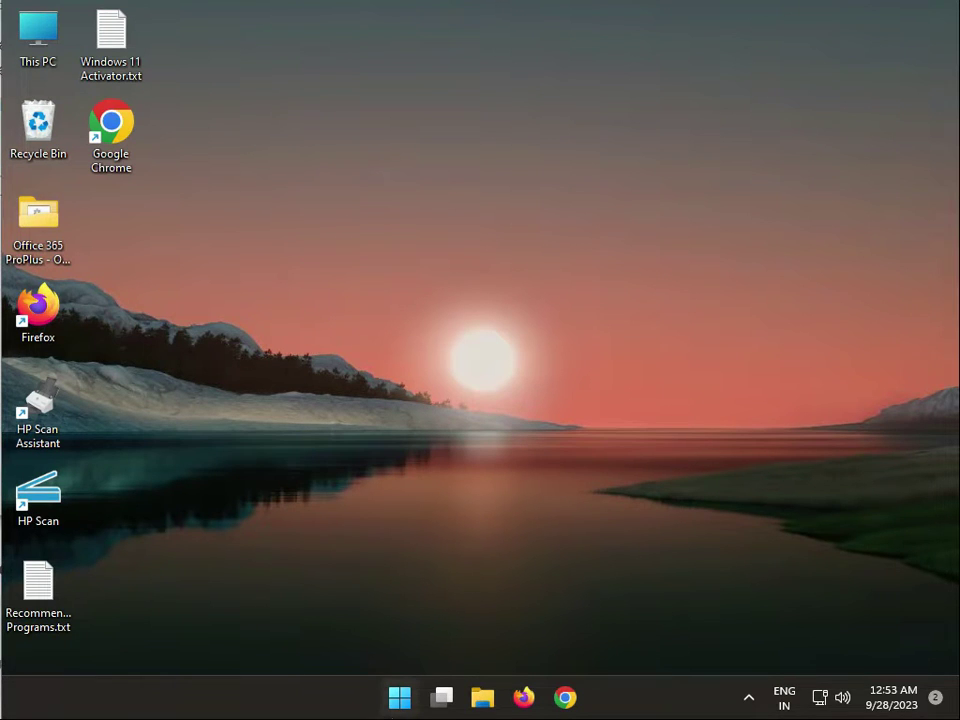
Step: Launch Command Prompt as administrator from a Start search for cmd, approving the UAC prompt
left_click(400, 708)
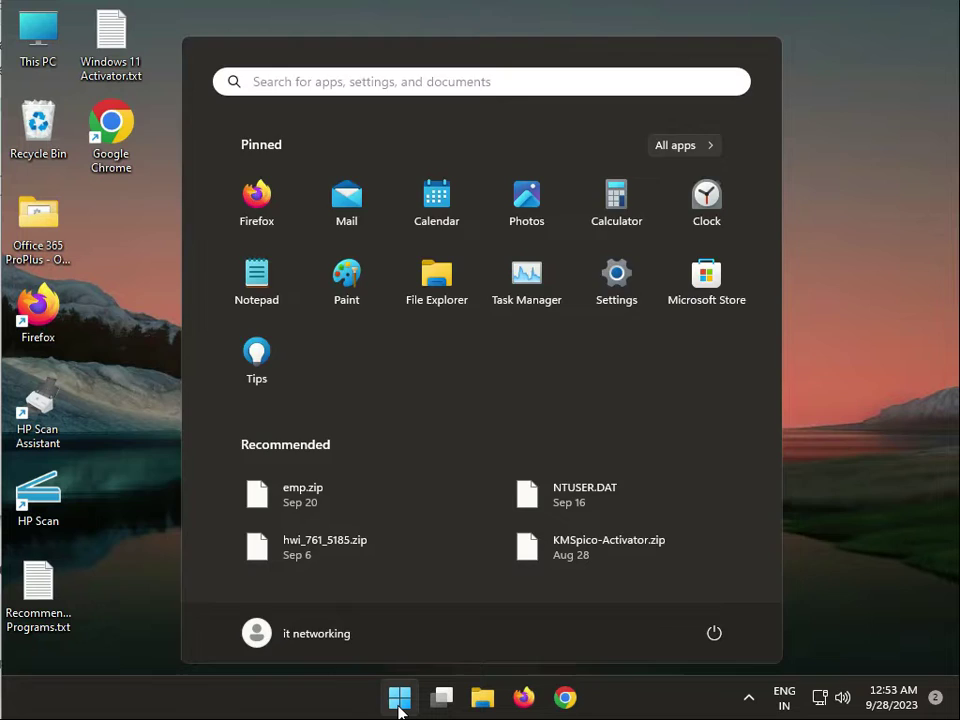
type("cmd")
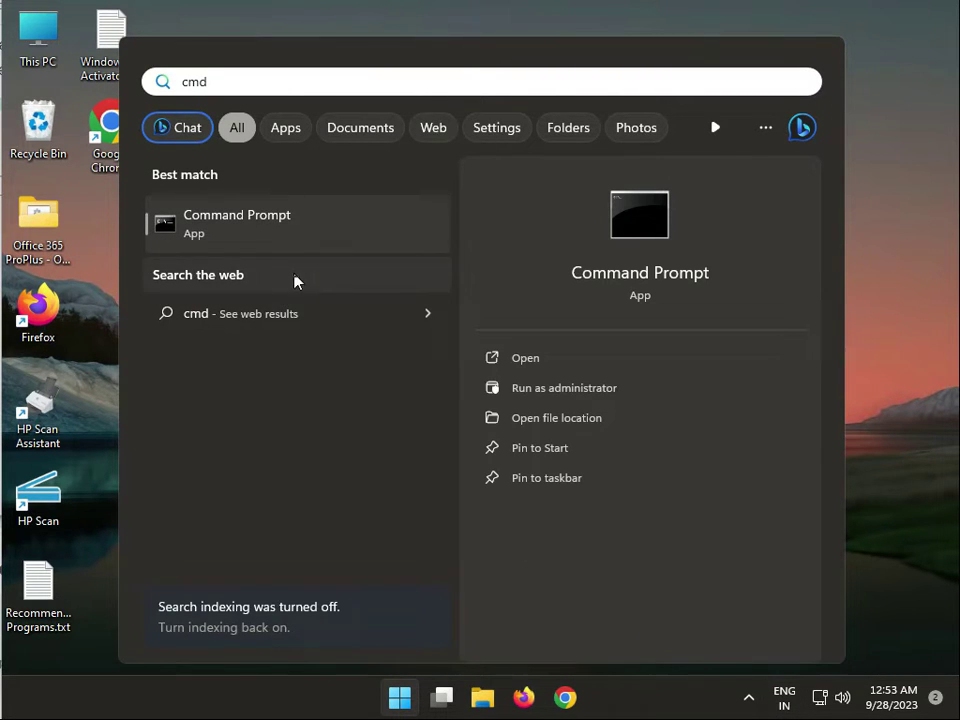
right_click(311, 234)
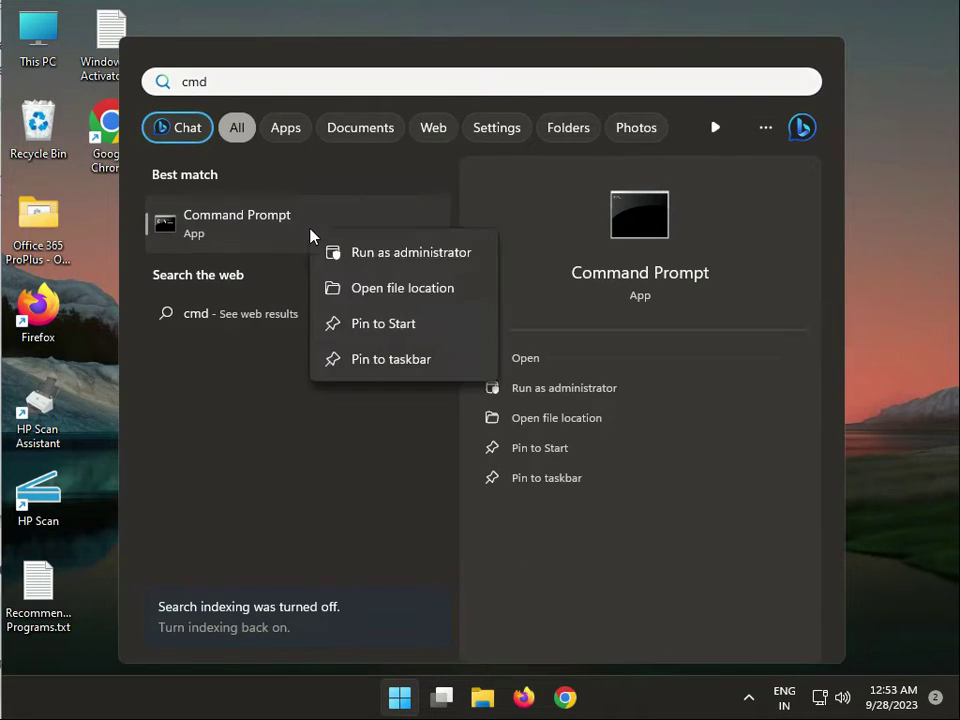
left_click(402, 256)
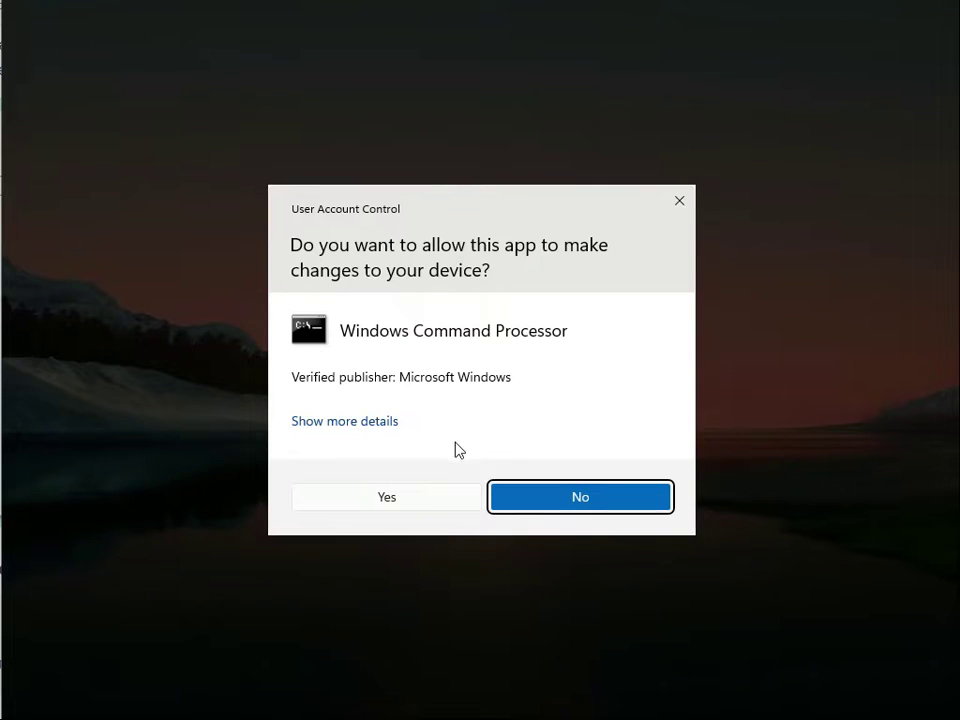
left_click(409, 496)
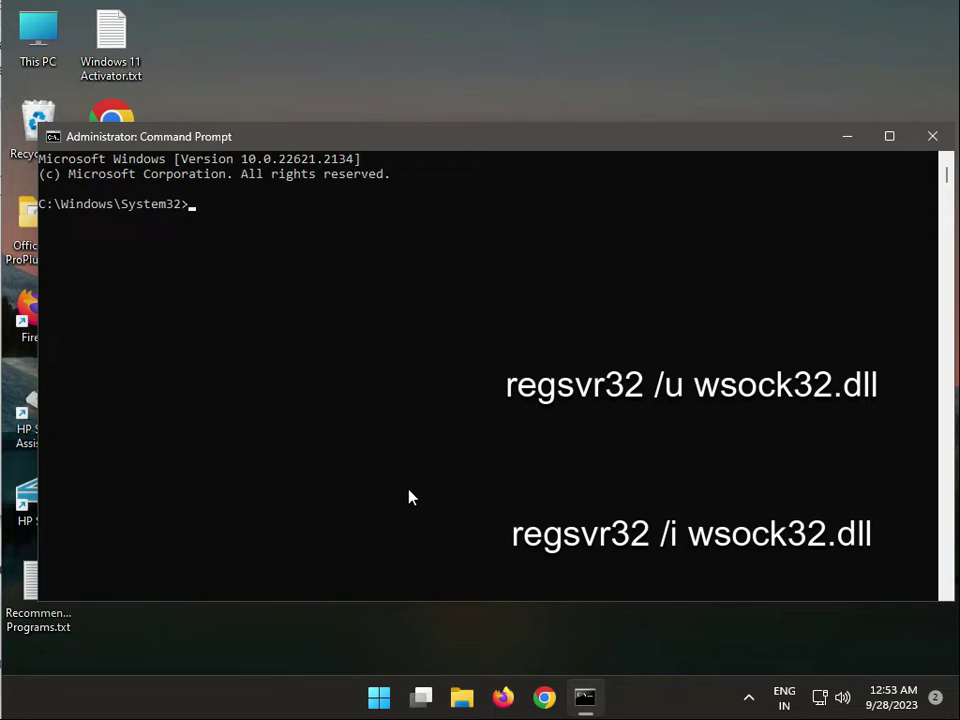
Step: Run regsvr32 /uwsock32.dll, correcting the 'dill' typo, and dismiss the resulting RegSvr32 error
type("reg")
type("sv")
type("r")
type("32 ")
type("/u")
type("ws")
type("ock")
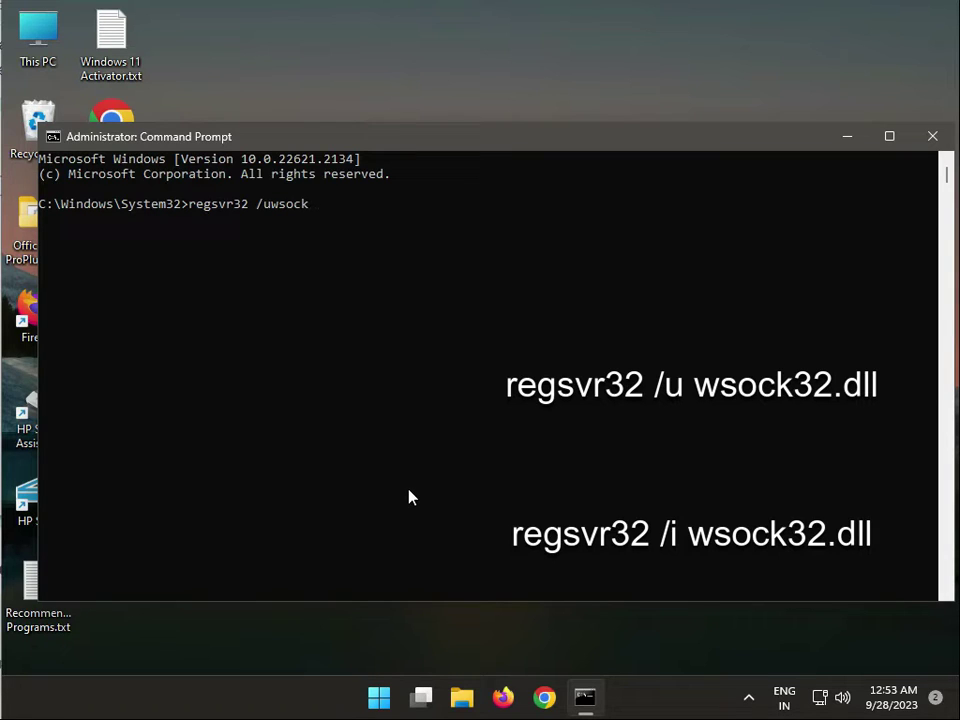
type("32.")
type("dill")
key("BackSpace")
key("BackSpace")
key("BackSpace")
type("ll")
key("Return")
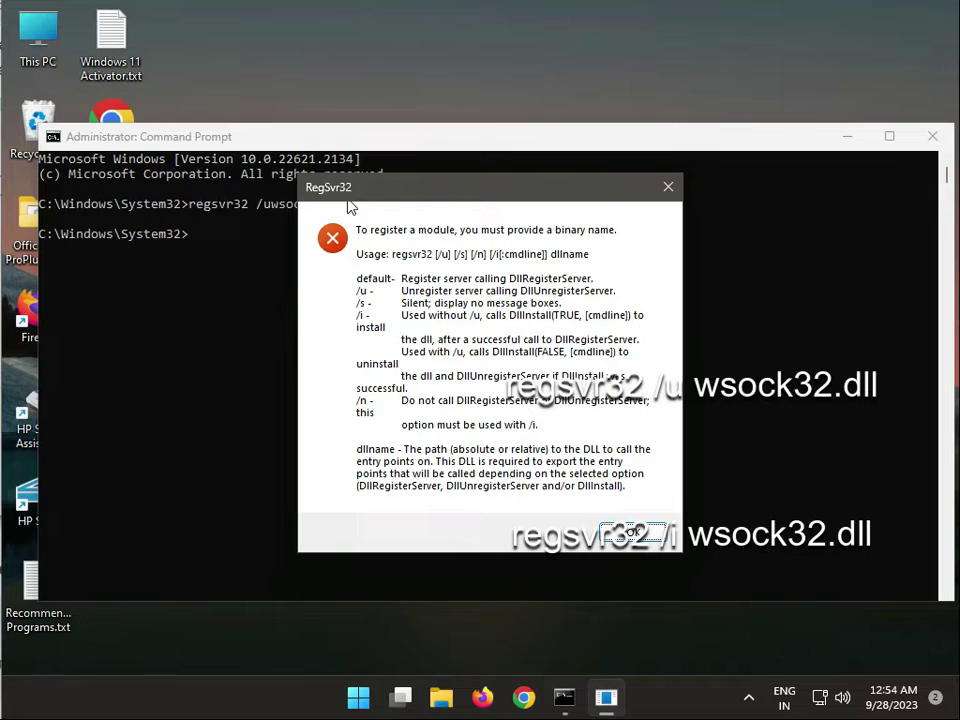
left_click_drag(349, 195, 362, 228)
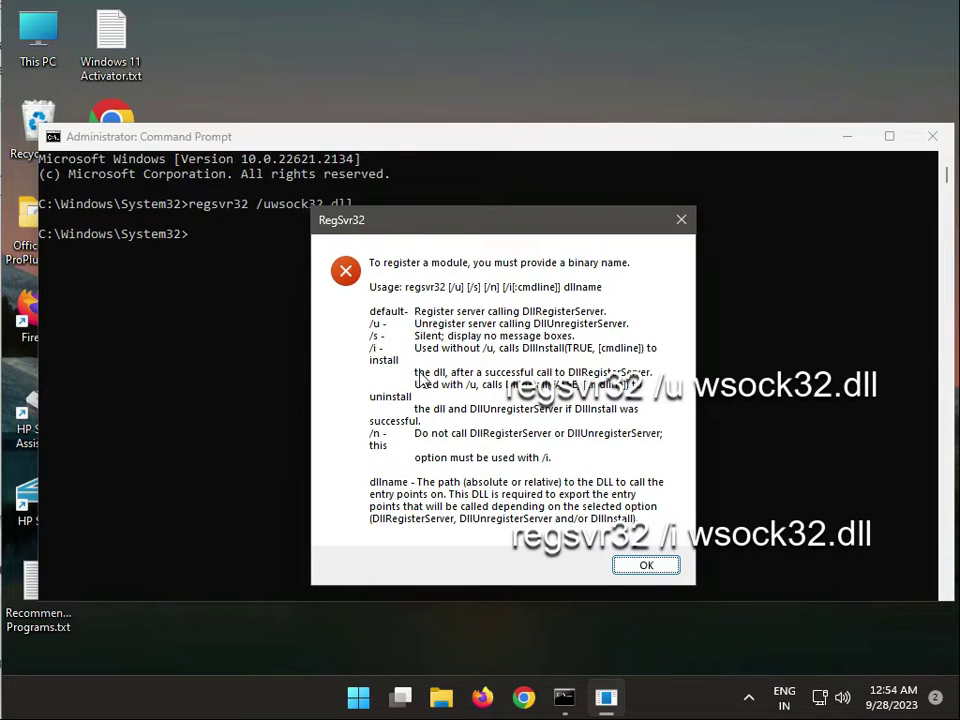
left_click(648, 565)
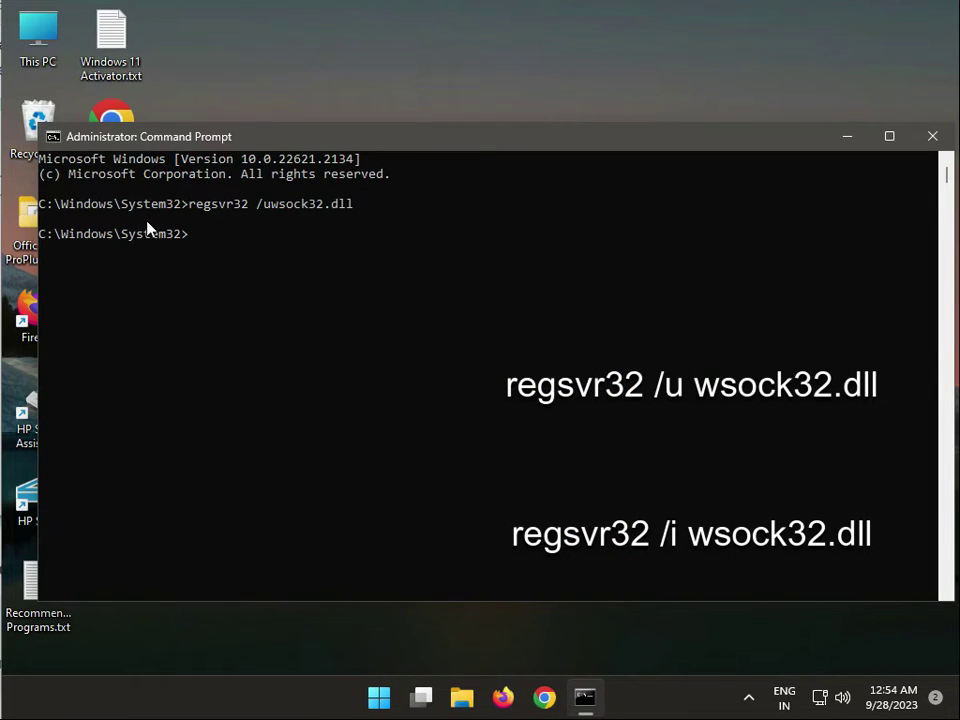
left_click(198, 249)
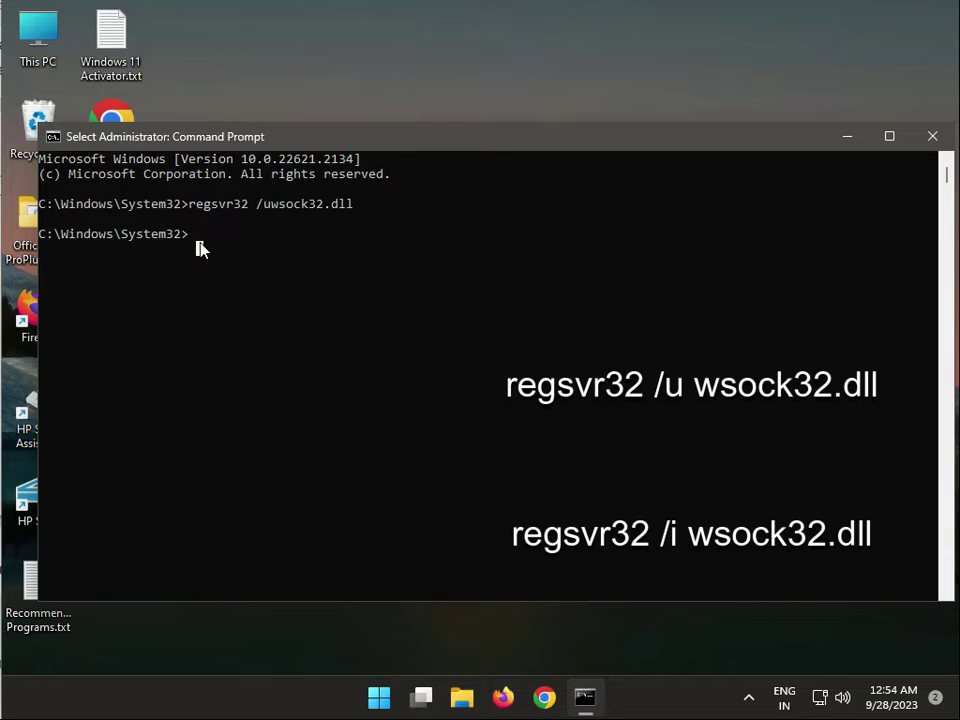
Step: Run regsvr32 /i wsock32.dll, dismiss the entry-point error, and close Command Prompt
key("Return")
key("Return")
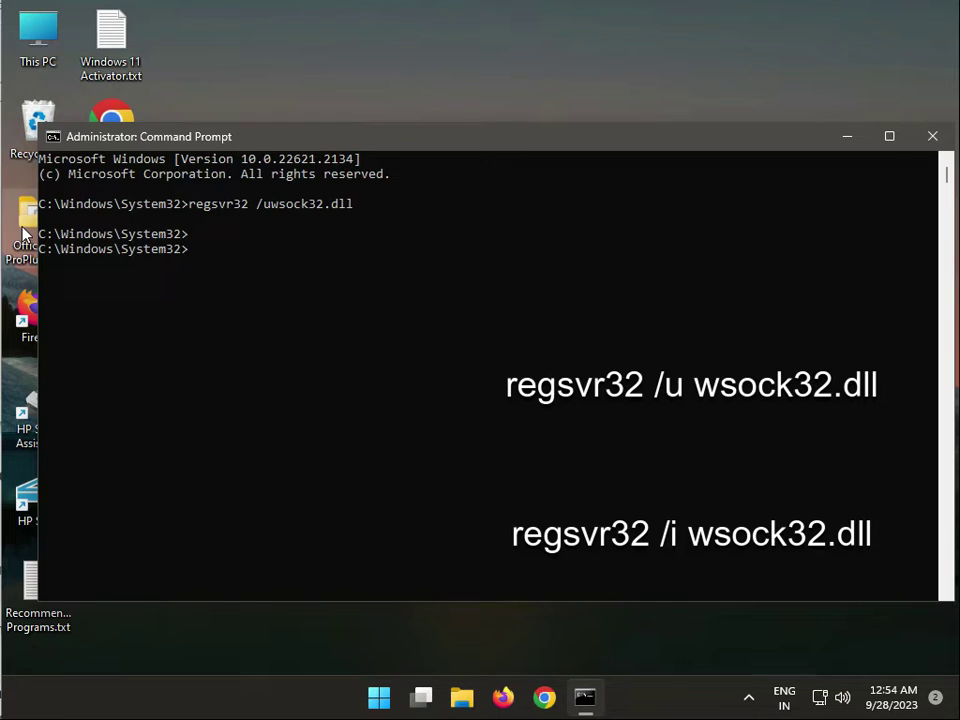
type("re")
type("g")
type("sv")
type("r")
type("32 ")
type("/i")
type(" ws")
type("o")
type("ck3")
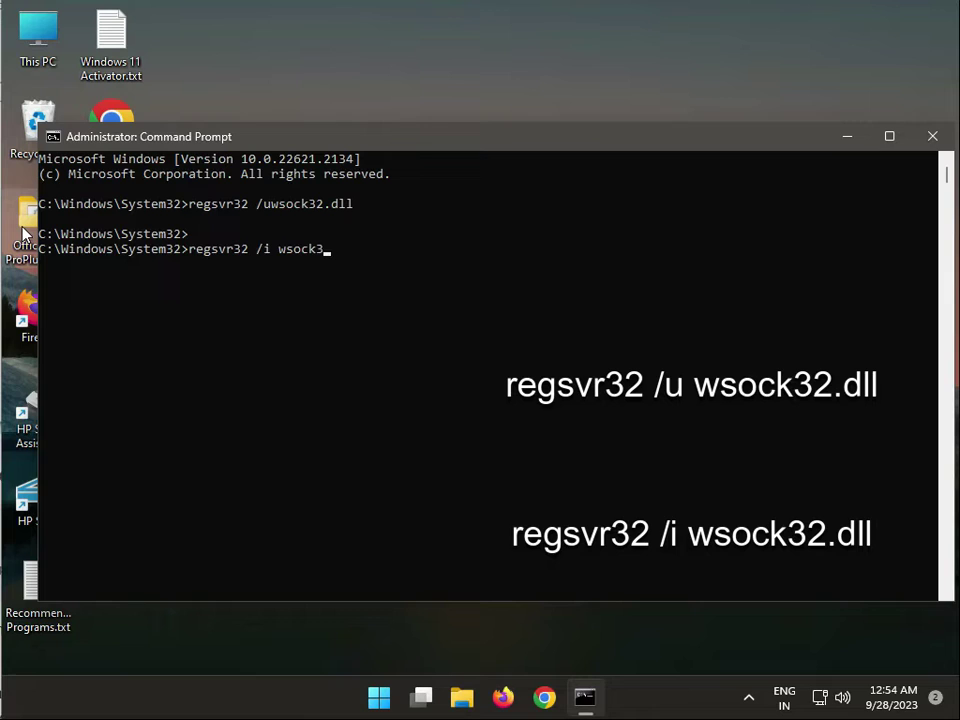
type("2.d")
type("ll")
key("Return")
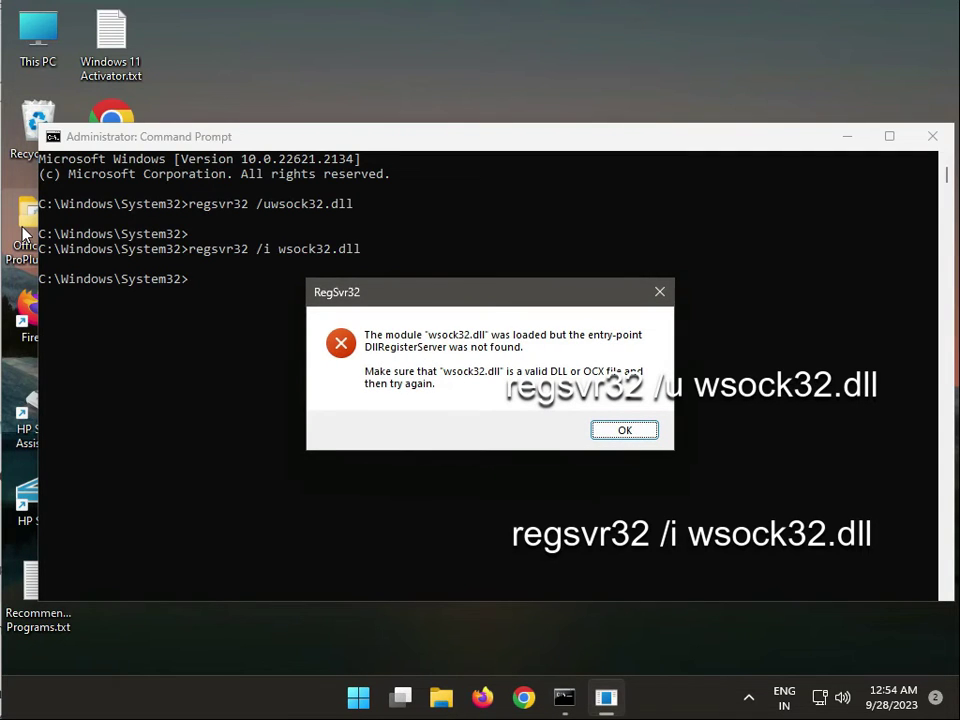
left_click(622, 430)
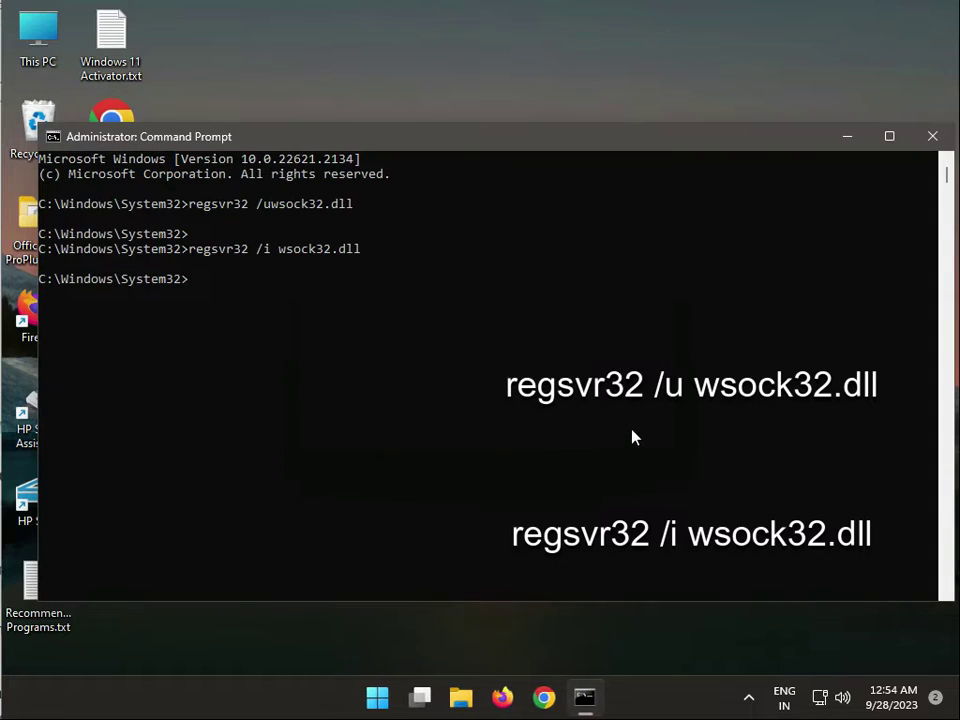
left_click(935, 140)
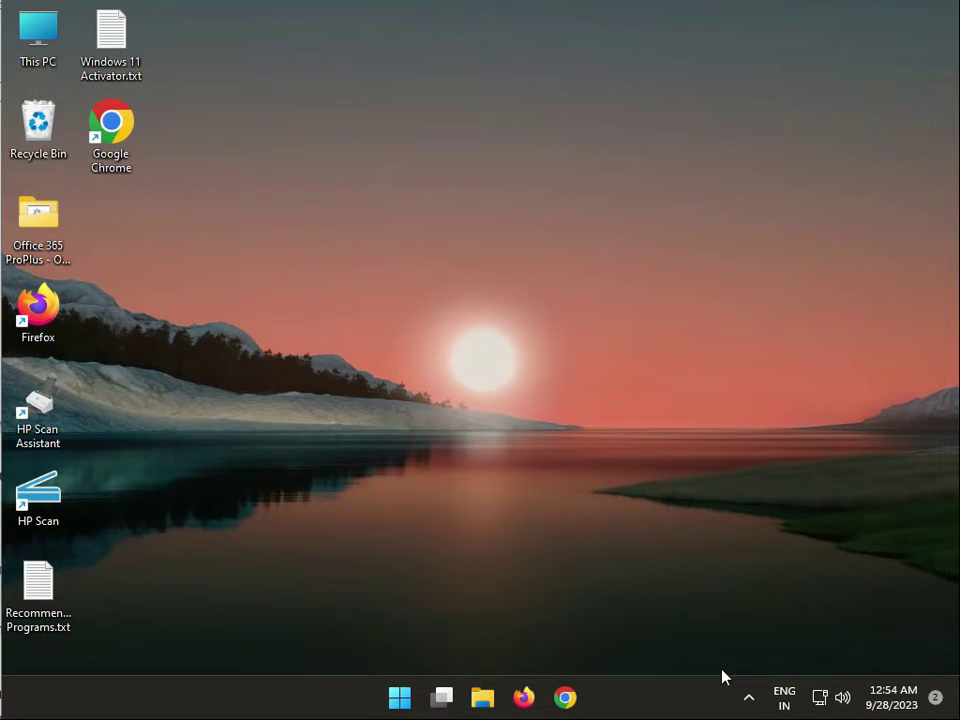
Step: Search Start for 'cre' and open 'Create a restore point' in System Properties
left_click(400, 698)
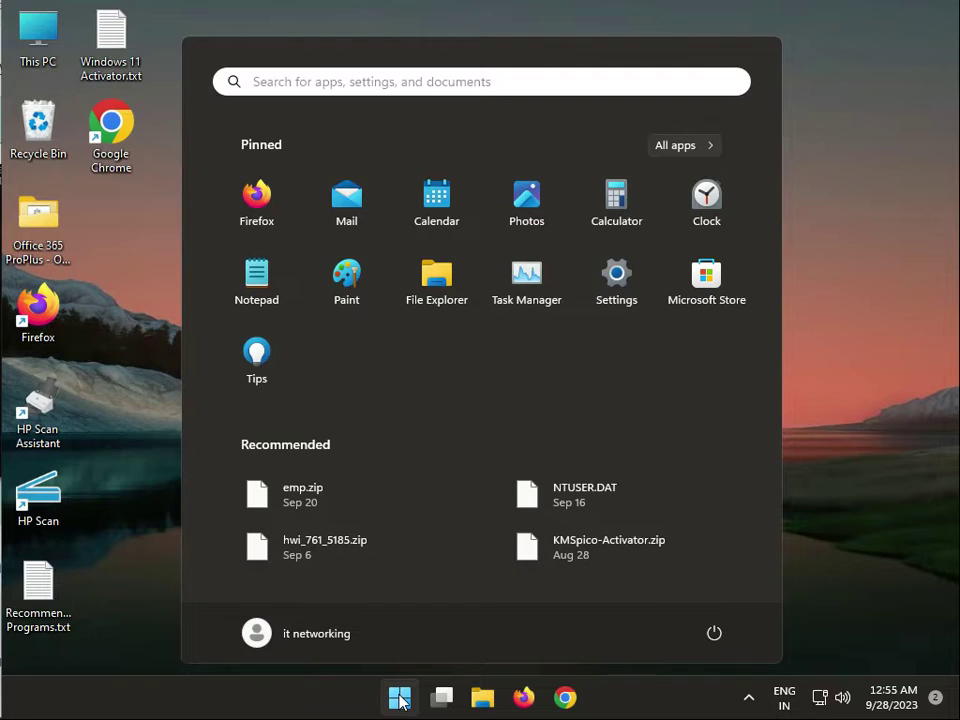
type("cre")
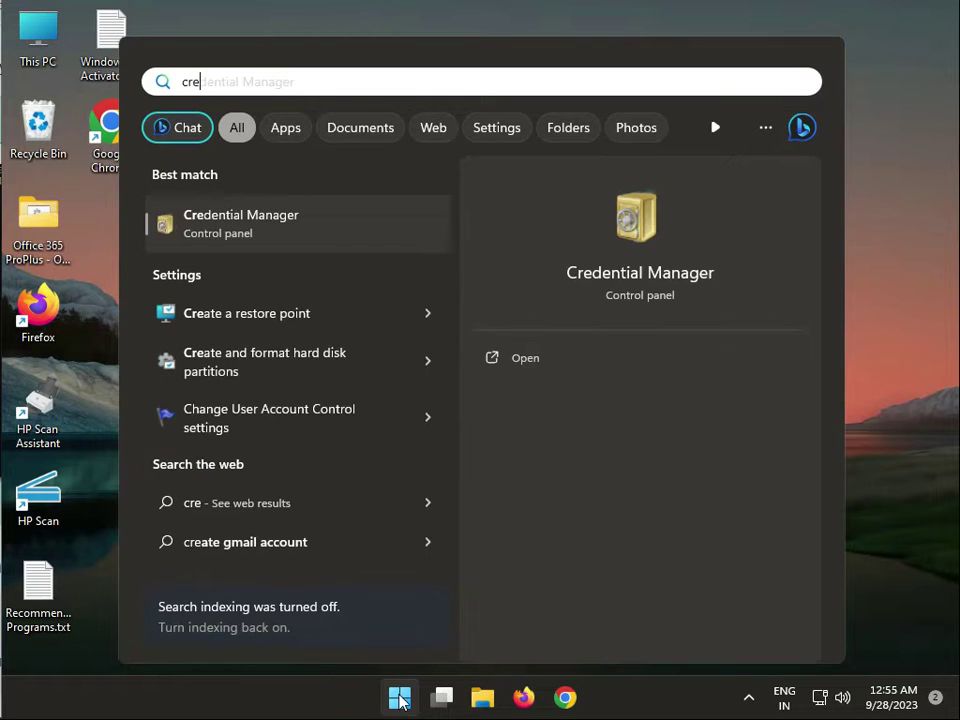
left_click(285, 314)
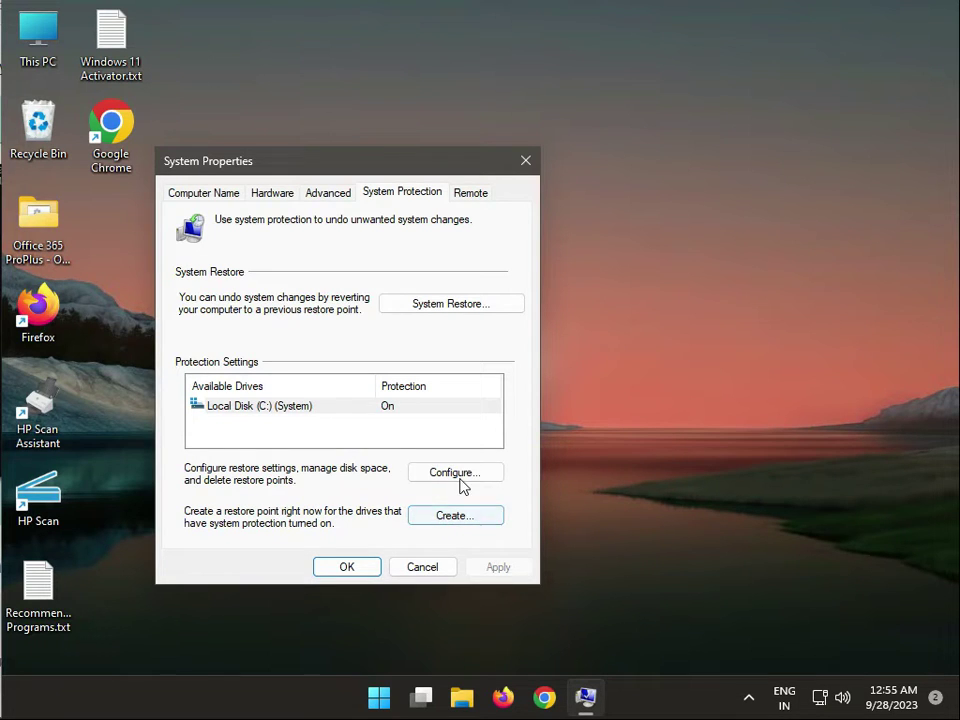
Step: Browse System Restore points, select the 12:33:08 AM one, then cancel without restoring
left_click(448, 307)
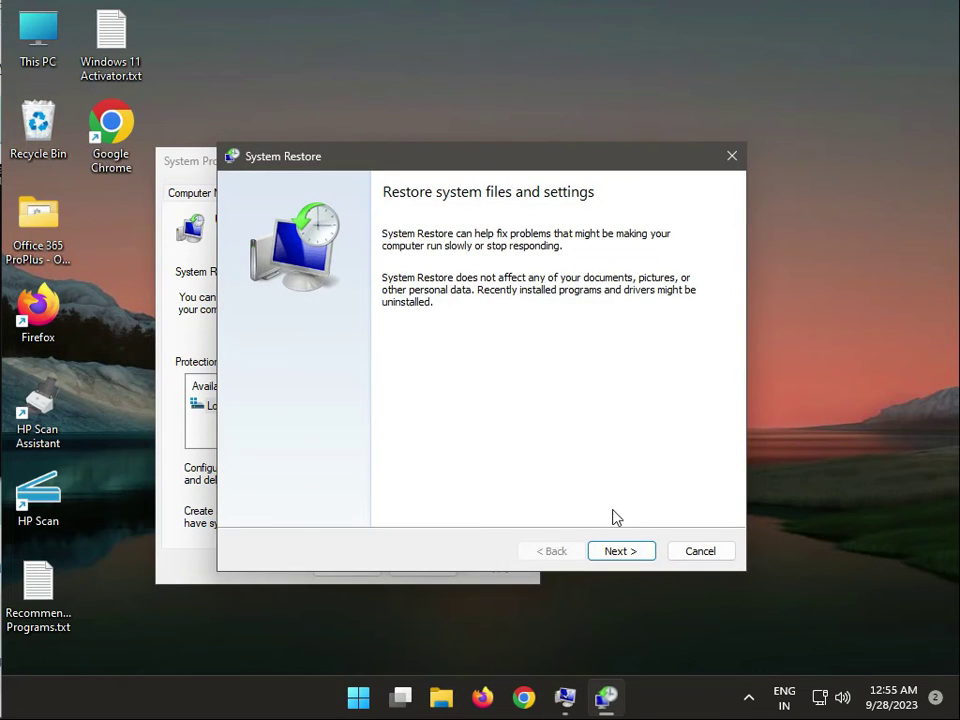
left_click(621, 552)
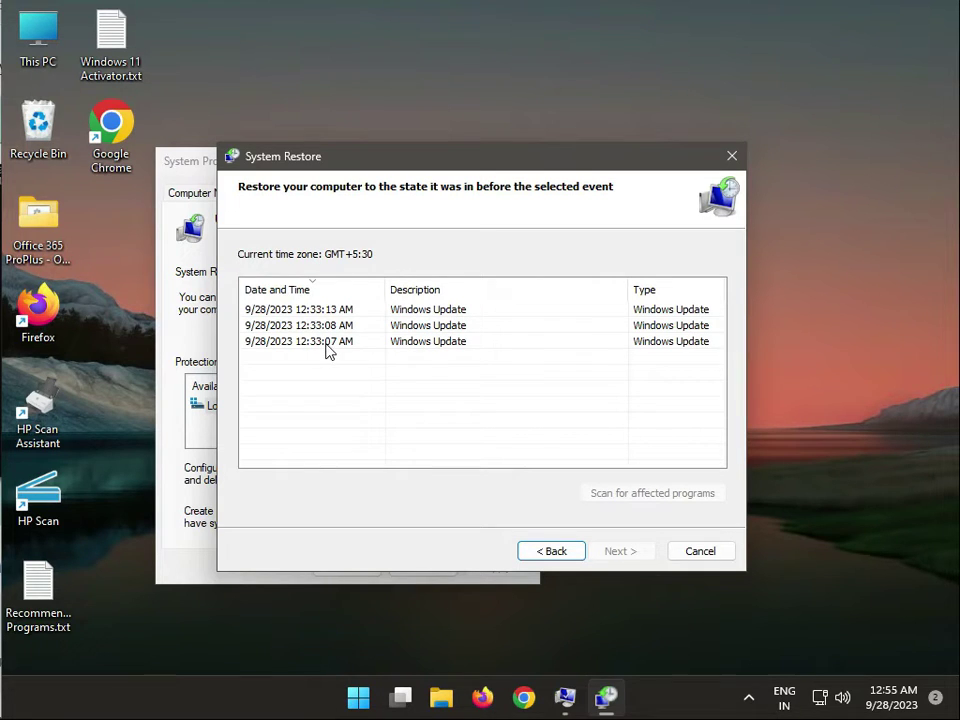
left_click(331, 327)
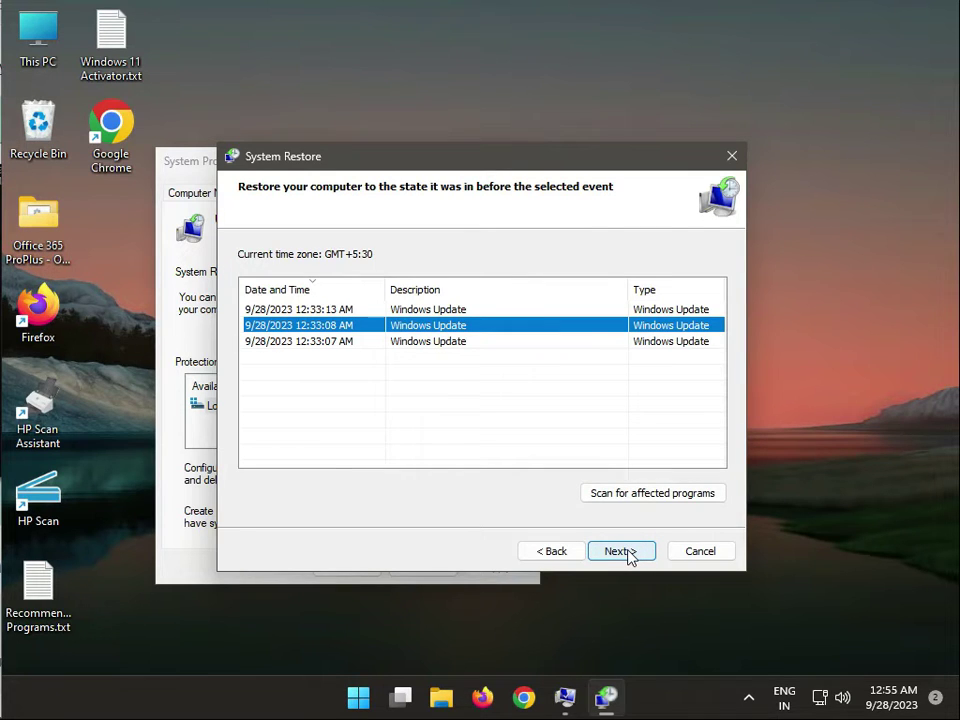
left_click(696, 551)
left_click(405, 573)
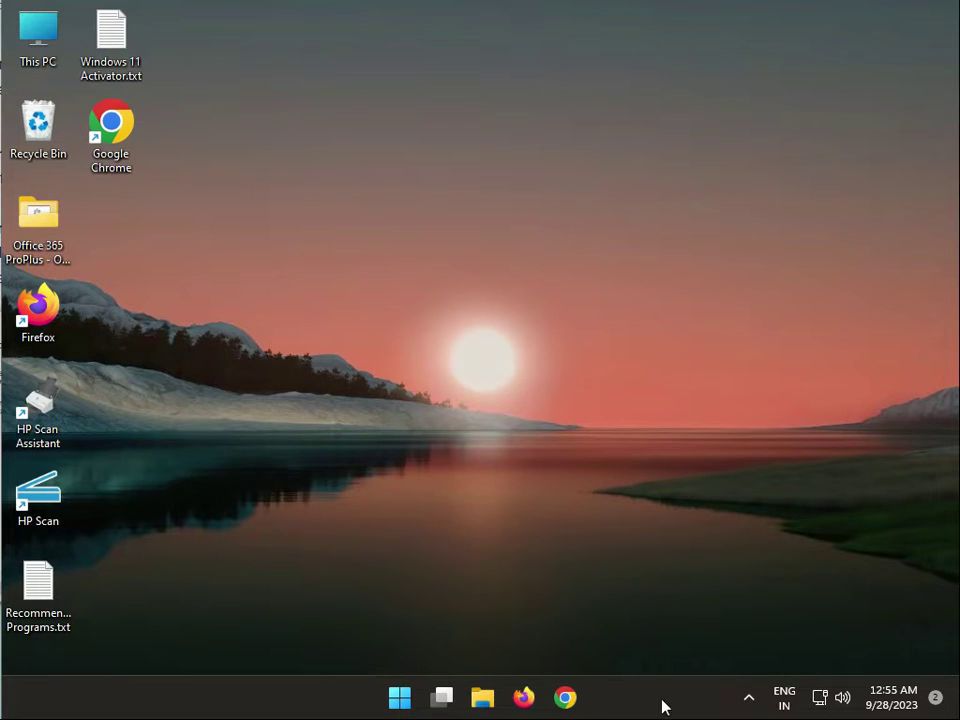
Step: Google 'download wsock32.dll' from a new Chrome tab using the search suggestion
left_click(565, 700)
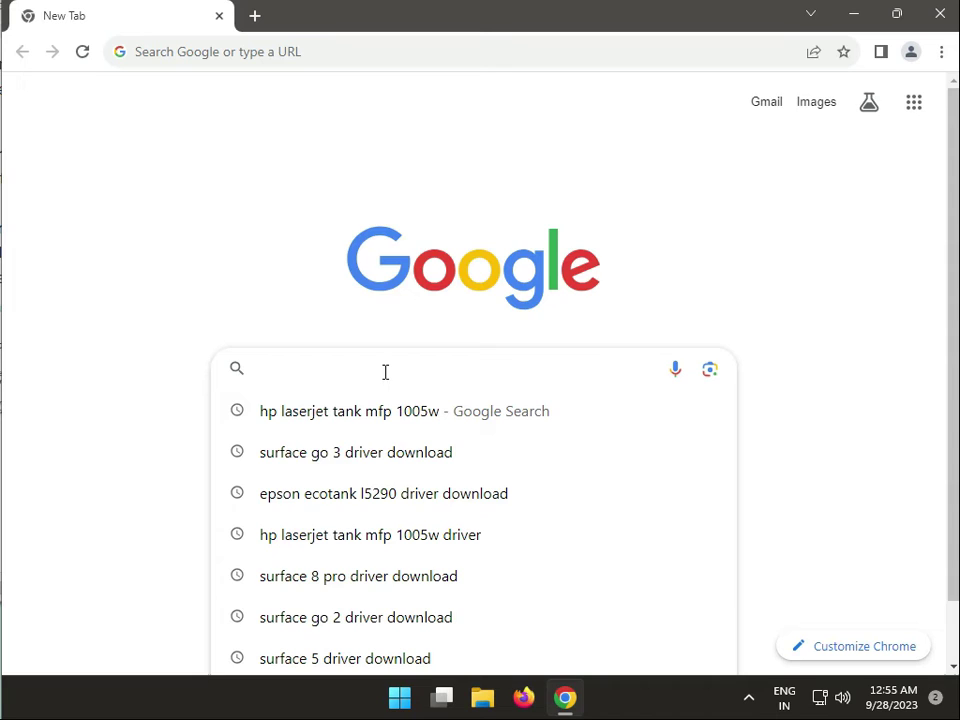
type("down")
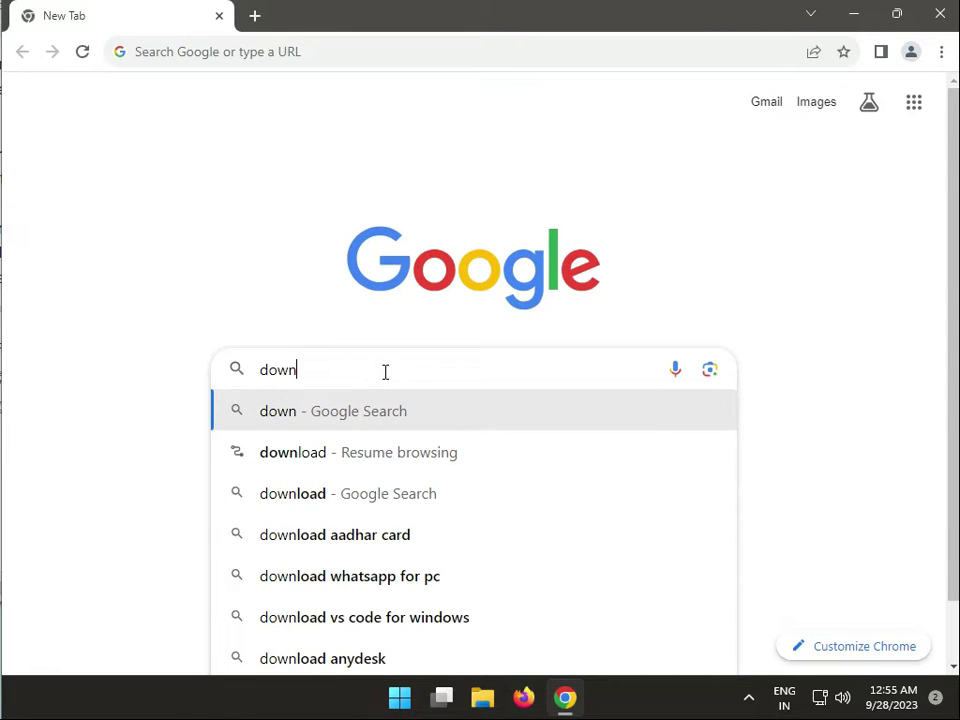
type("load ")
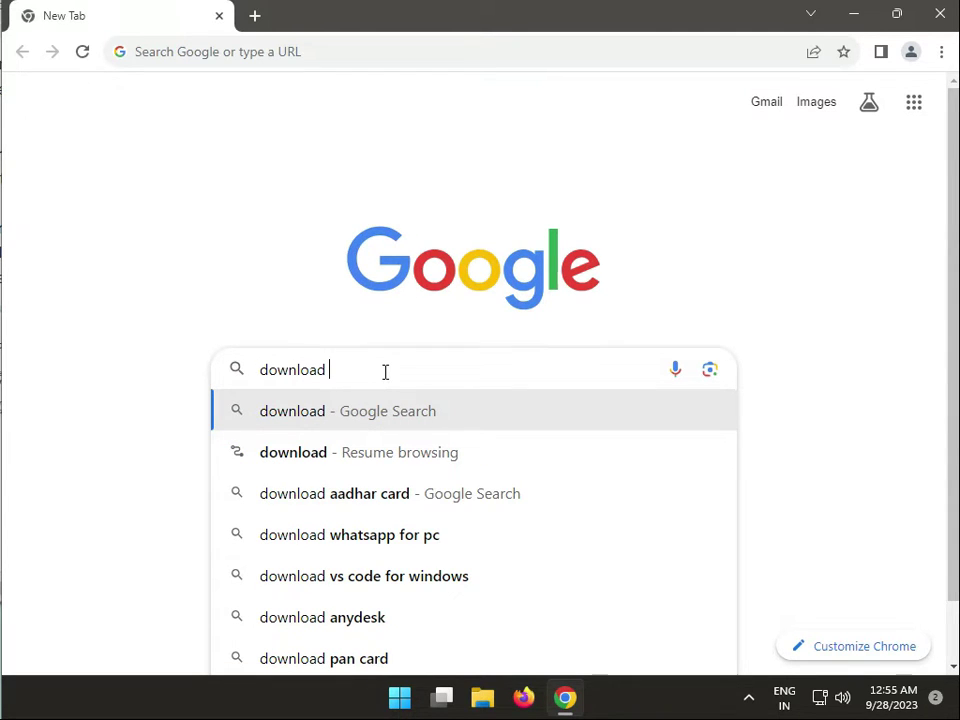
type("wsock")
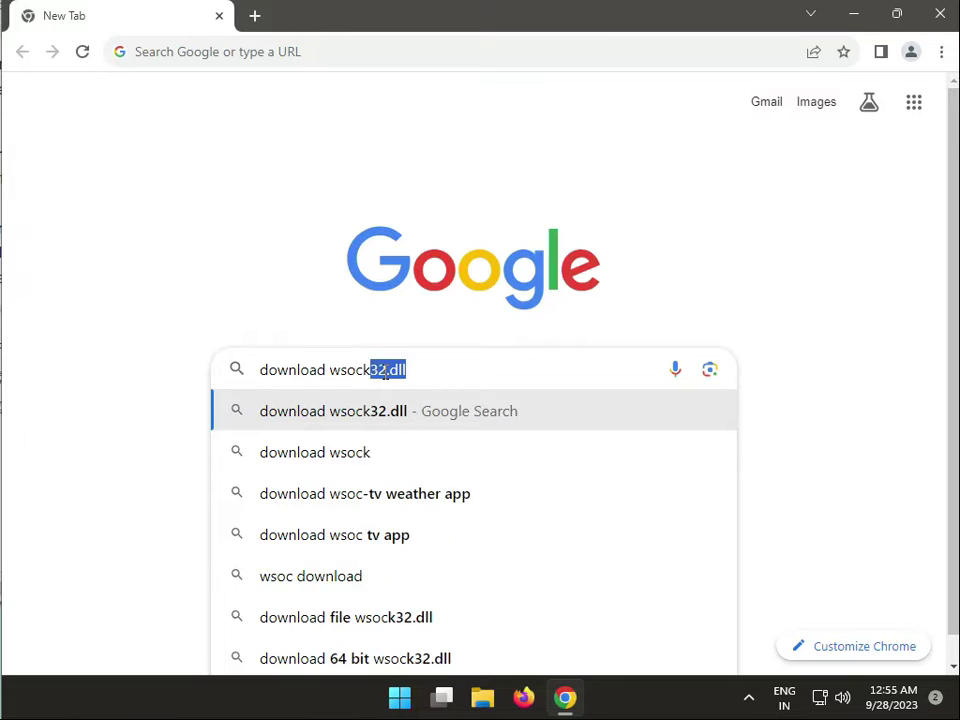
type("32")
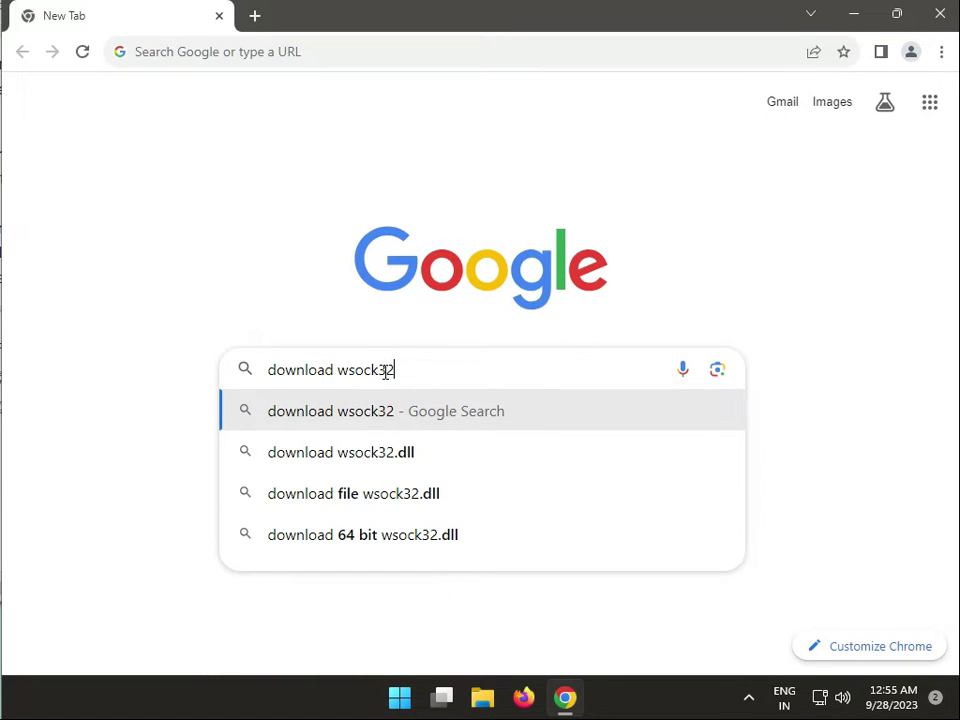
key("Down")
key("Return")
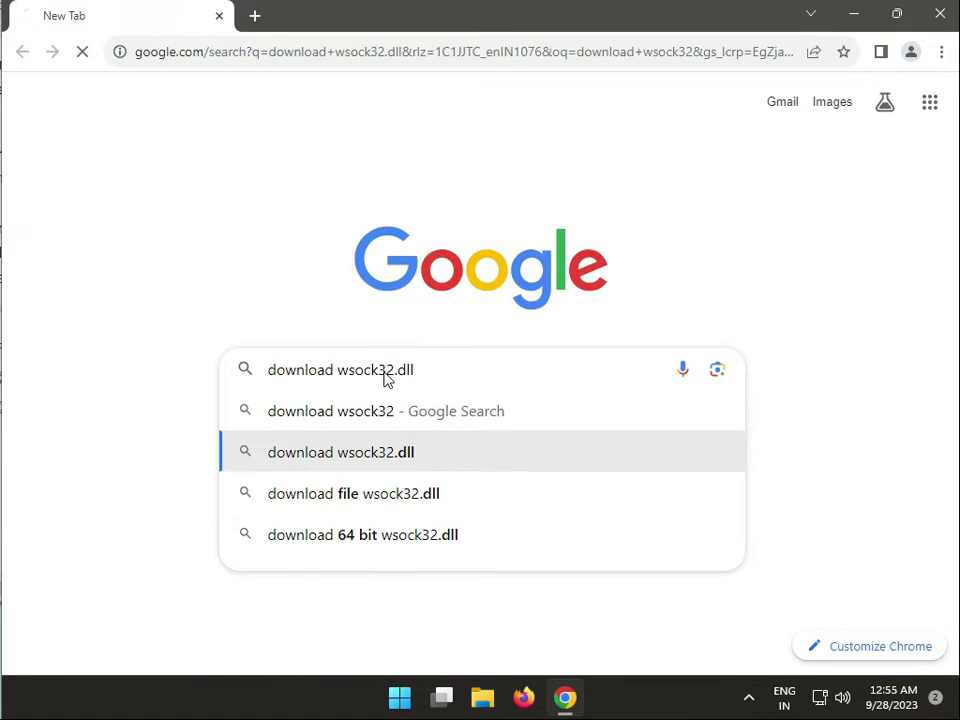
Step: Open the DLL-files.com wsock32.dll result in a new tab, scroll its downloads, then close Chrome
right_click(163, 305)
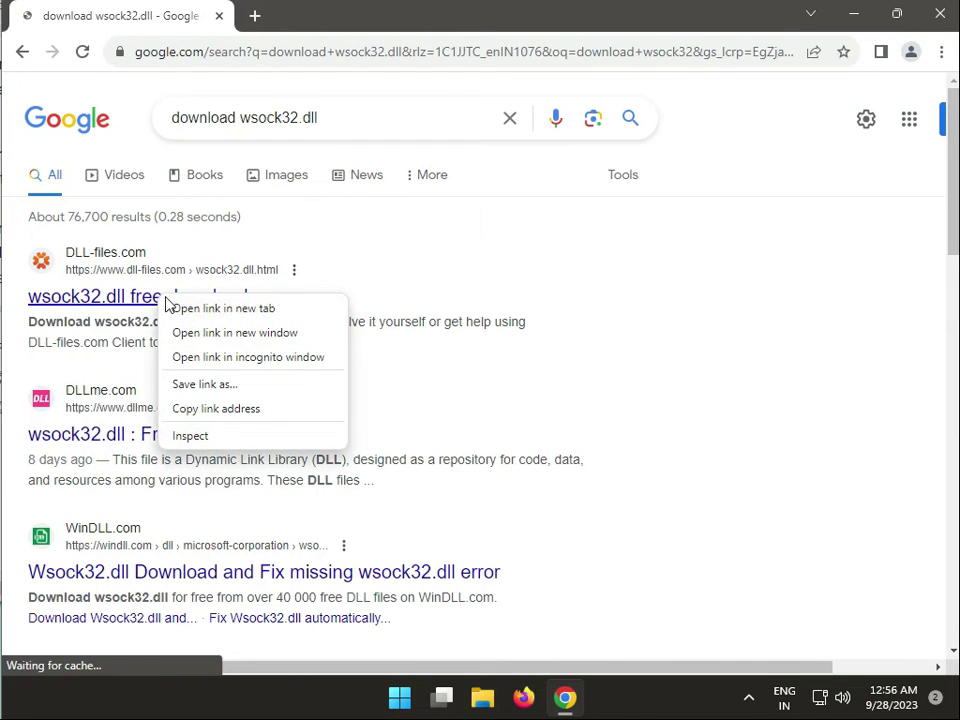
left_click(176, 307)
left_click(303, 16)
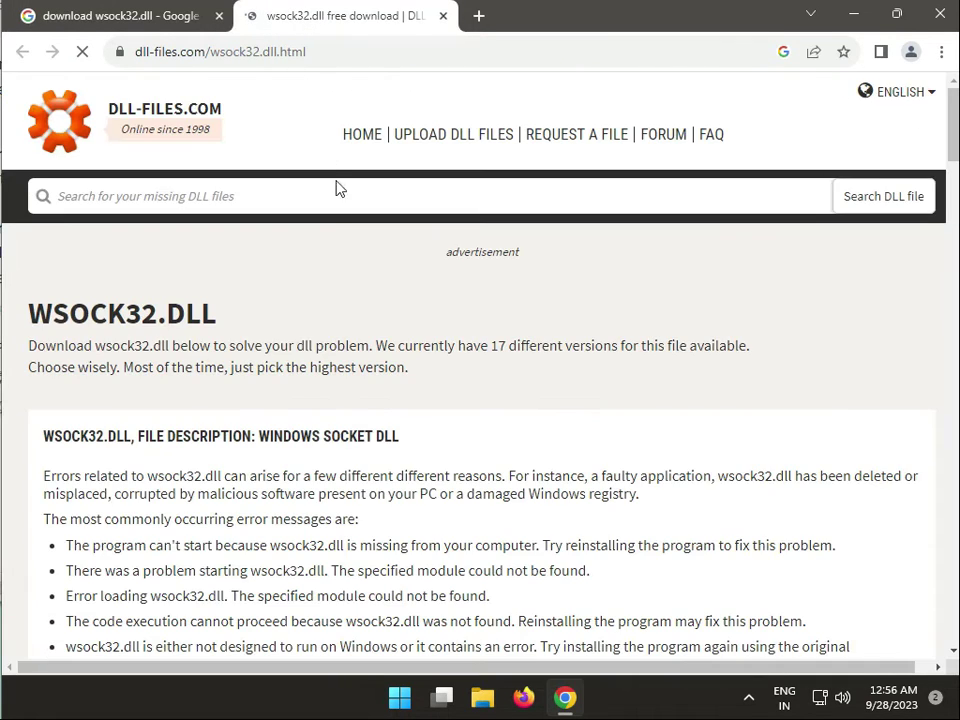
scroll(507, 459, "down", 5)
scroll(507, 459, "down", 2)
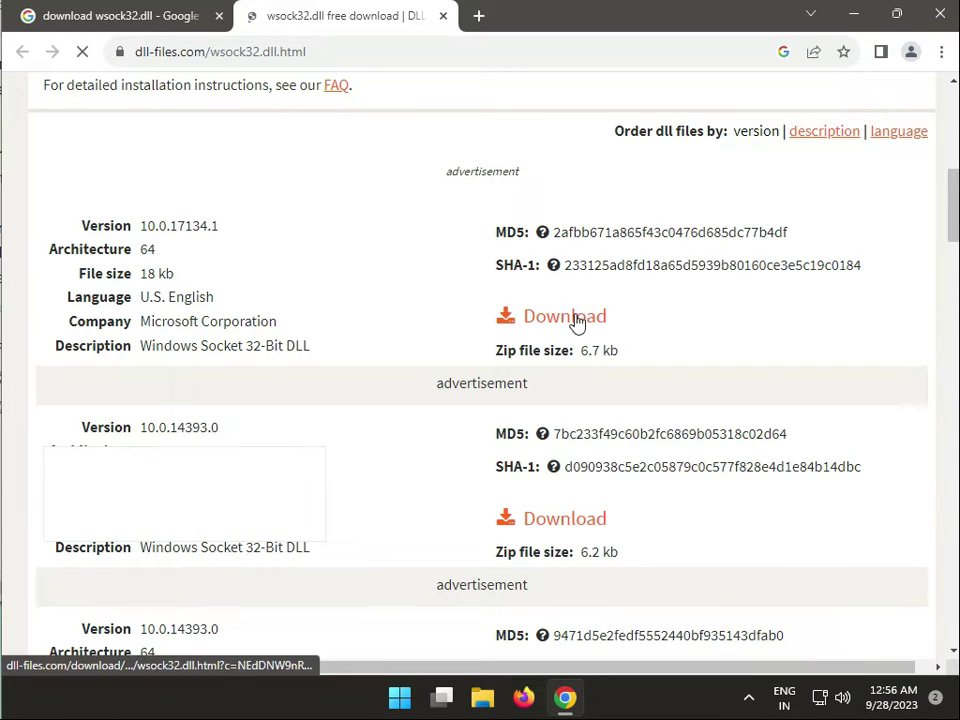
left_click(940, 16)
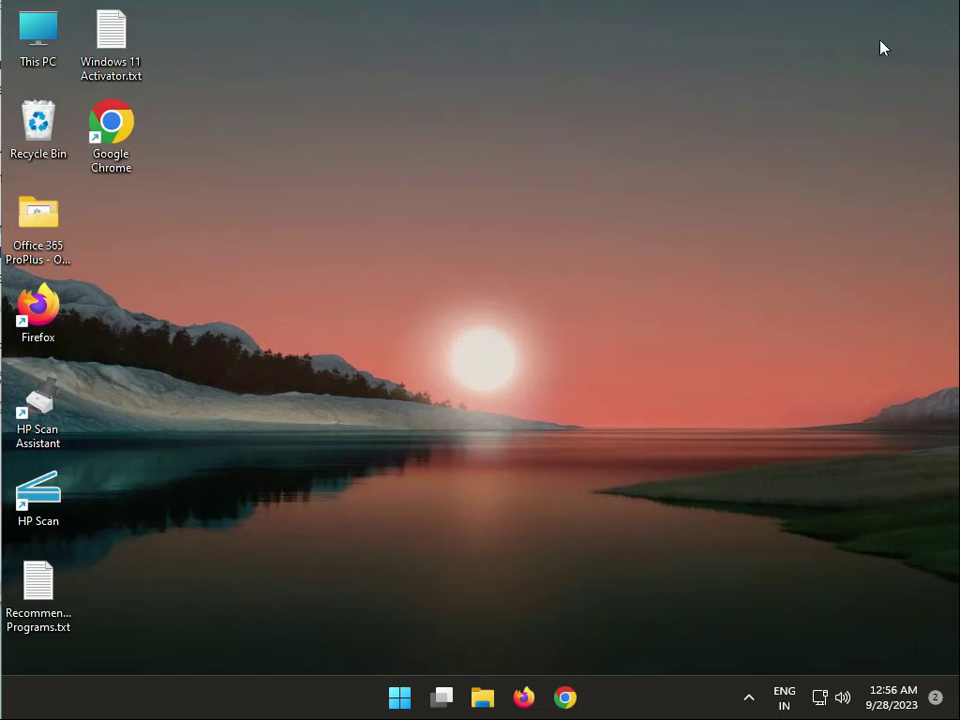
left_click(481, 700)
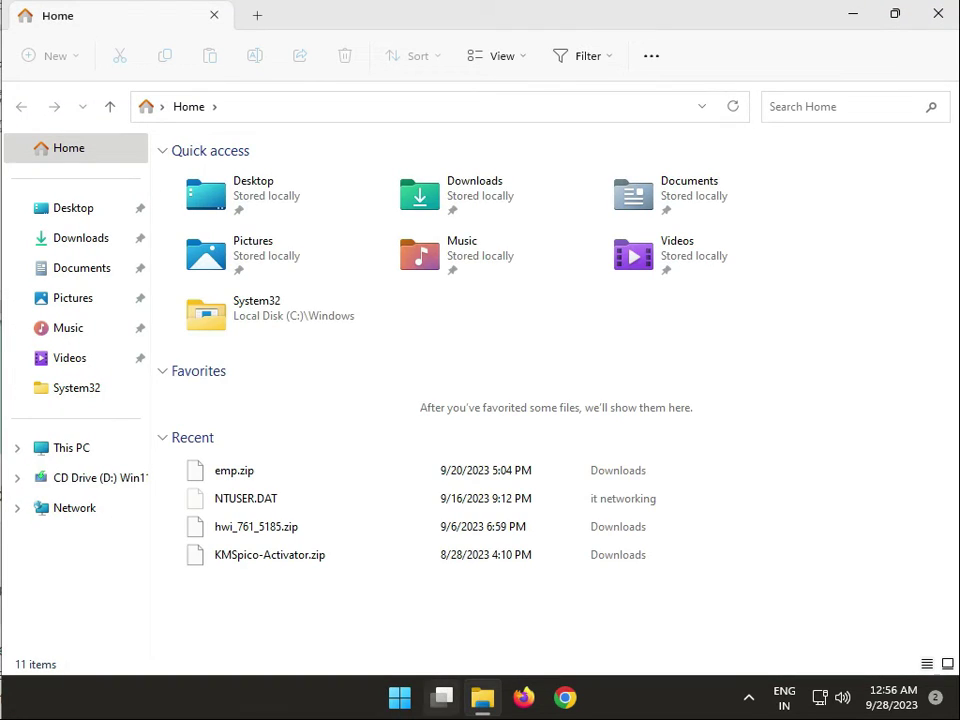
left_click(74, 446)
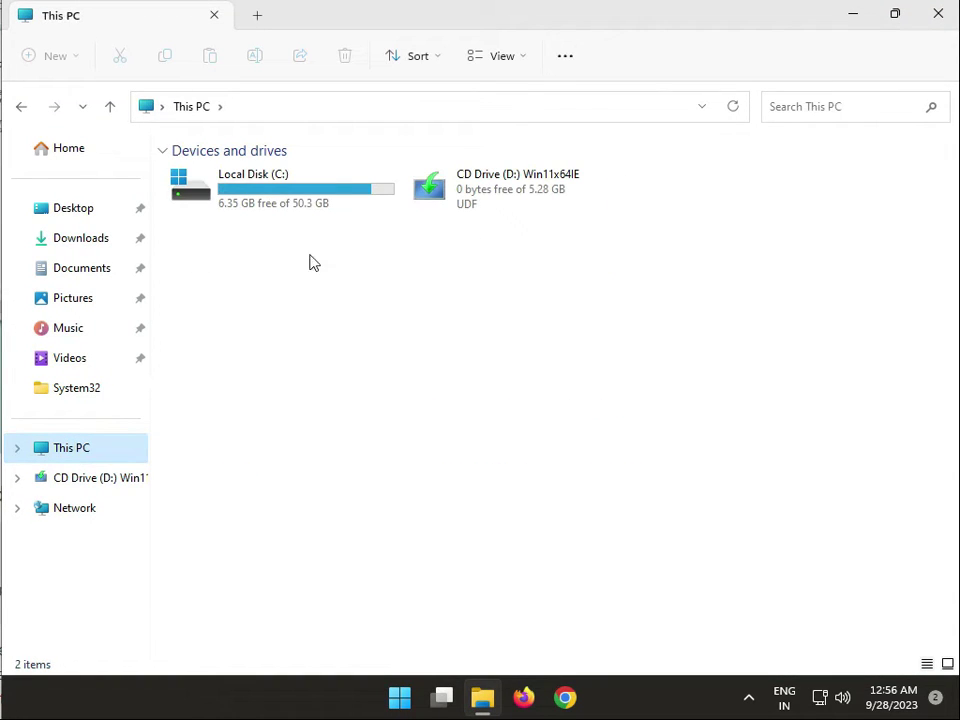
double_click(362, 191)
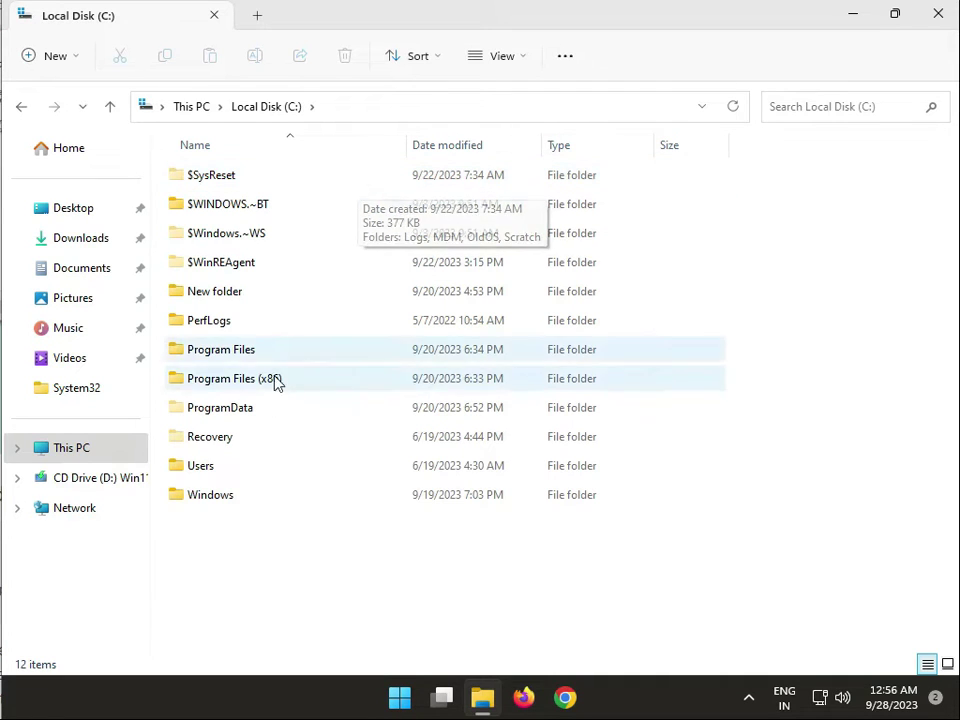
double_click(251, 495)
key("s")
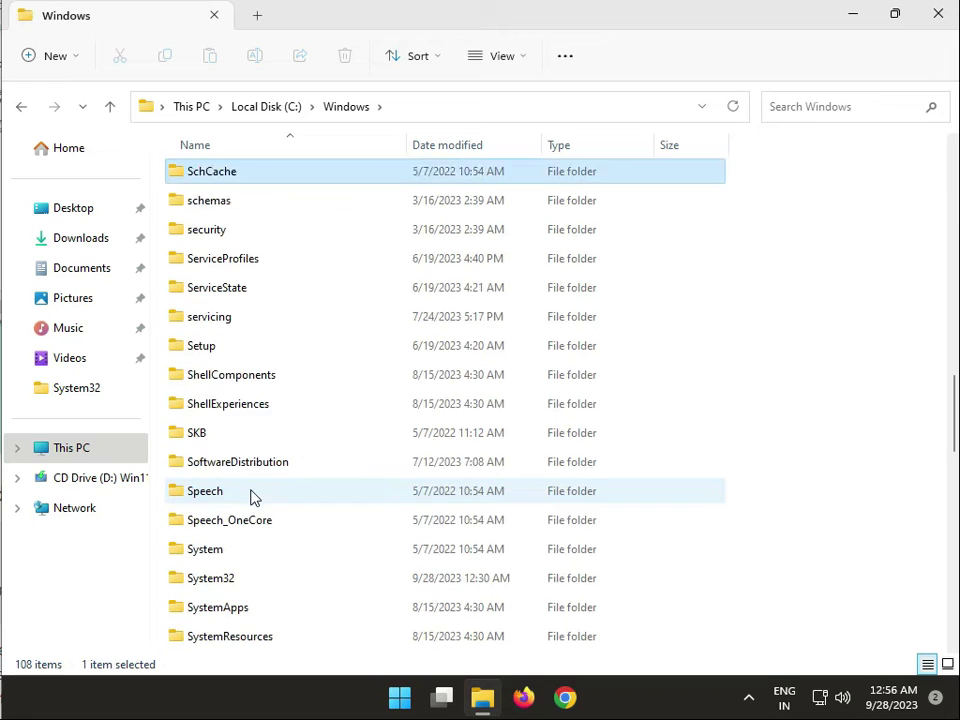
key("Down")
scroll(269, 400, "down", 1)
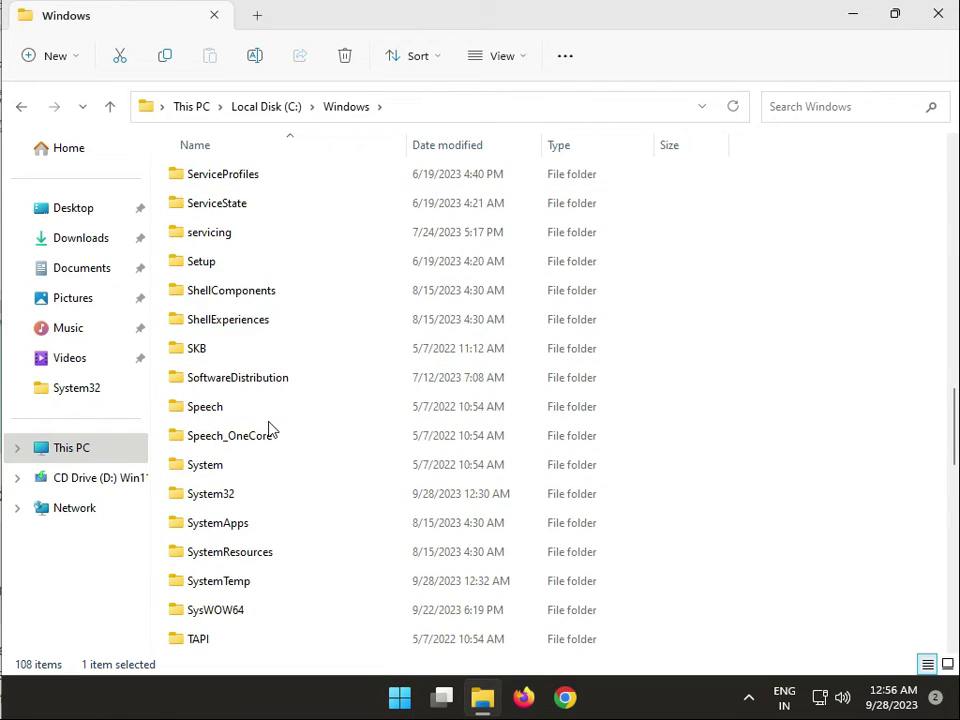
left_click(243, 503)
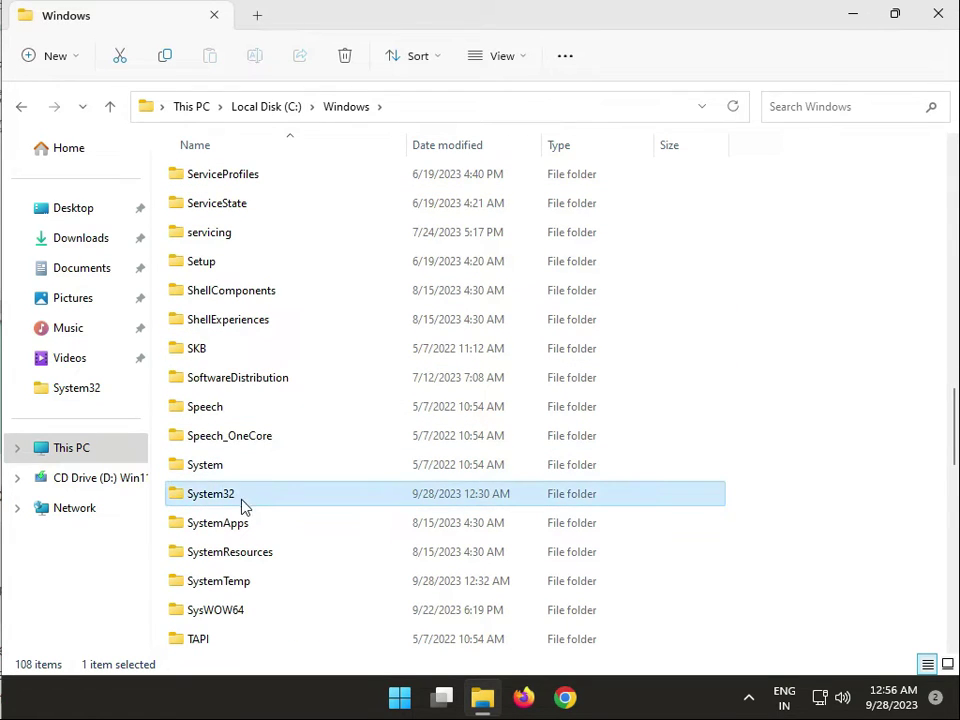
double_click(249, 501)
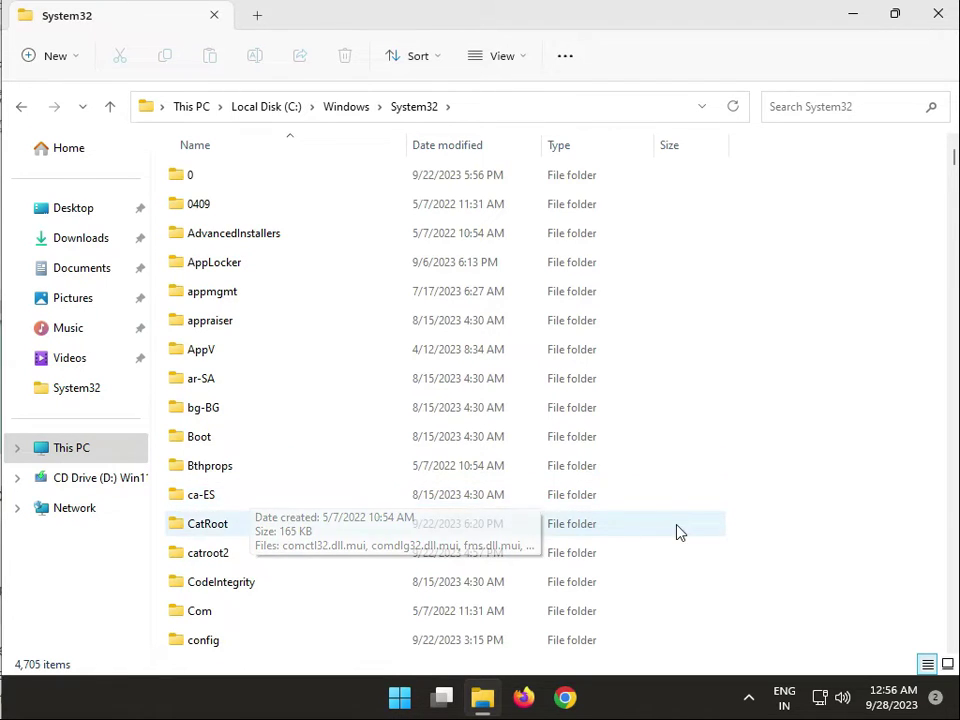
scroll(727, 410, "down", 3)
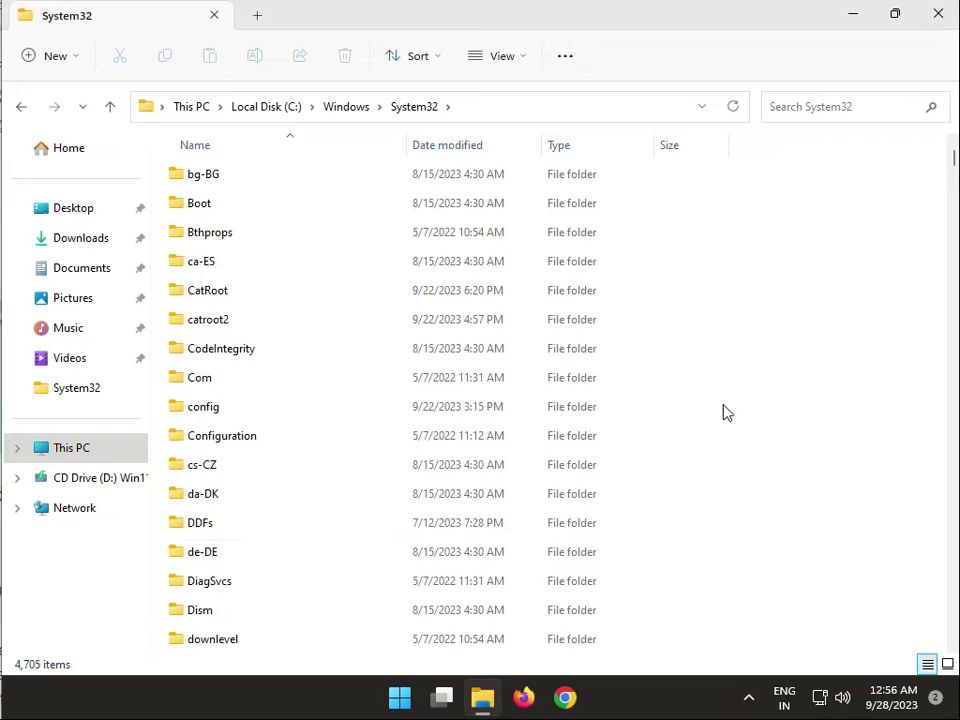
scroll(700, 440, "down", 5)
scroll(790, 475, "down", 4)
scroll(750, 525, "down", 9)
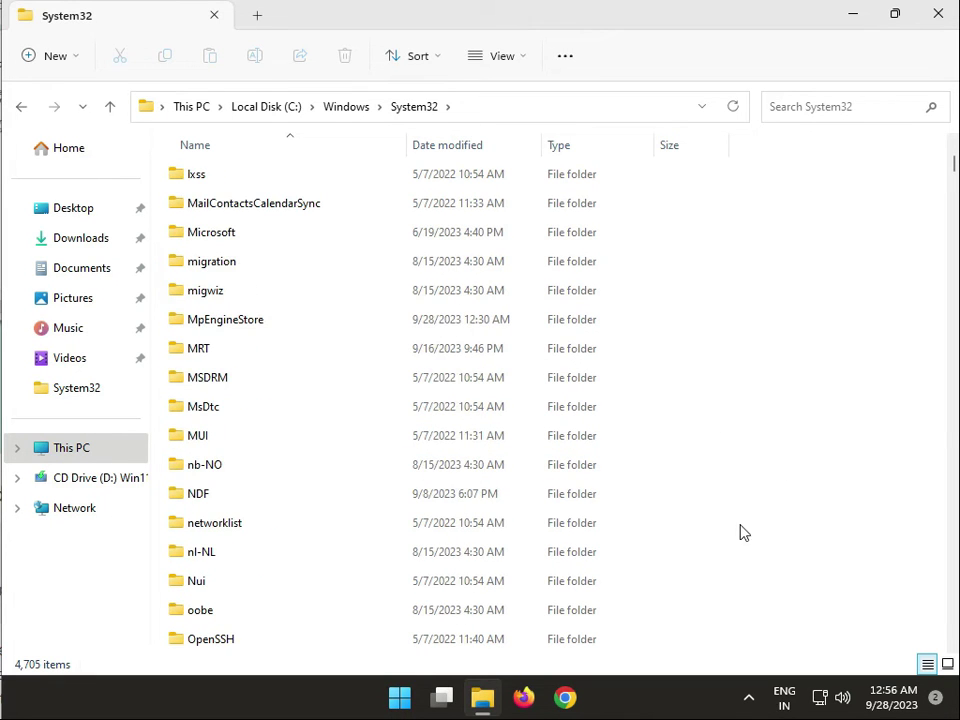
left_click(938, 14)
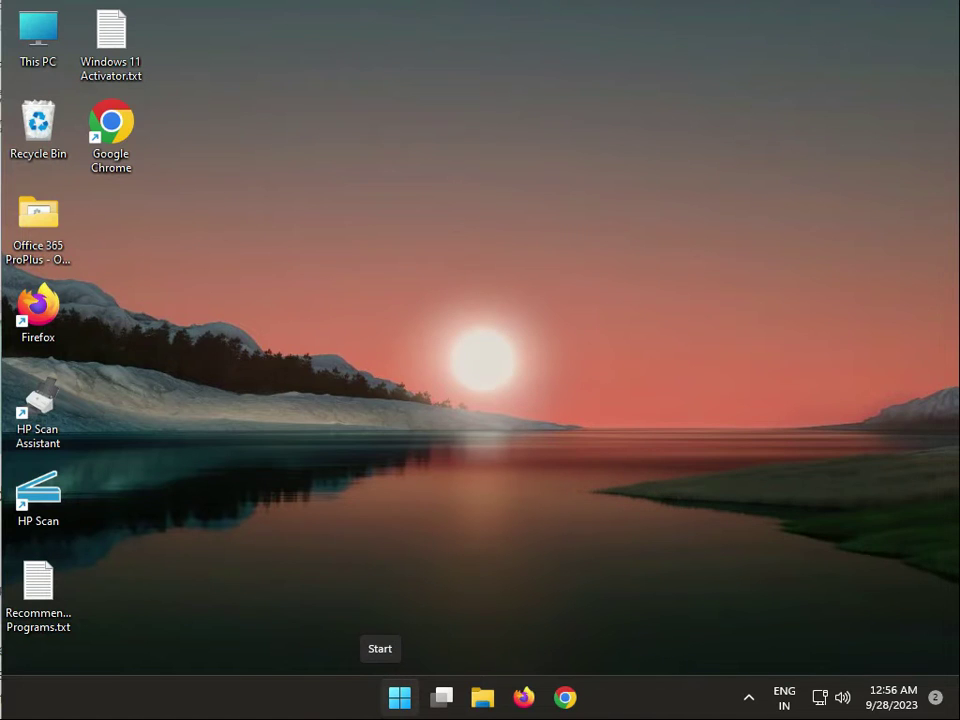
Step: Search Start for 'windows se', correcting a typo, and launch the Windows Security app
left_click(749, 698)
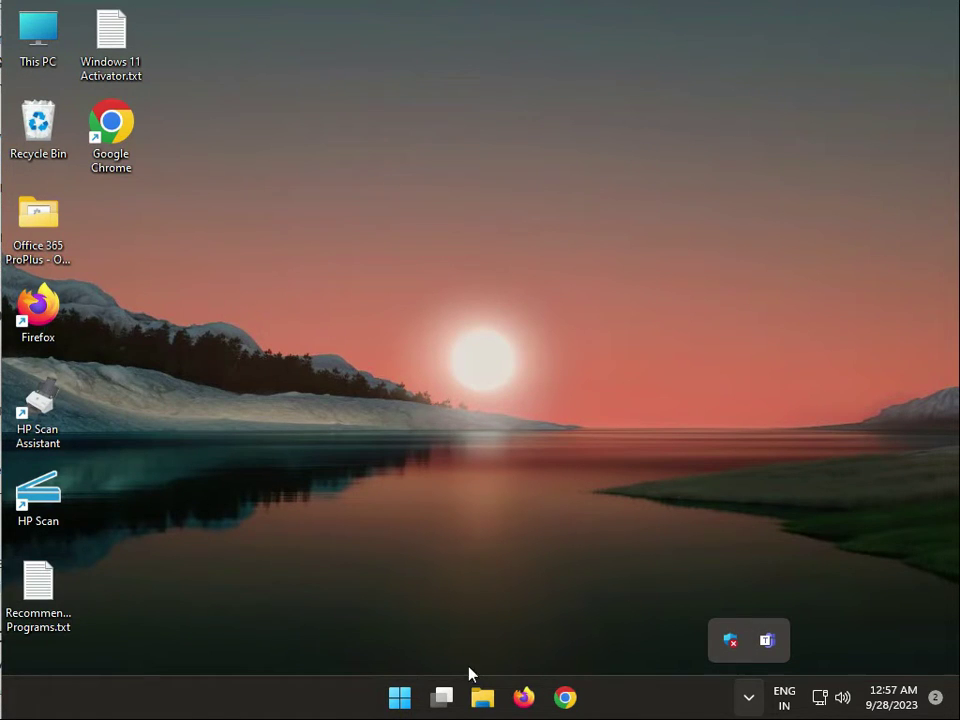
left_click(400, 700)
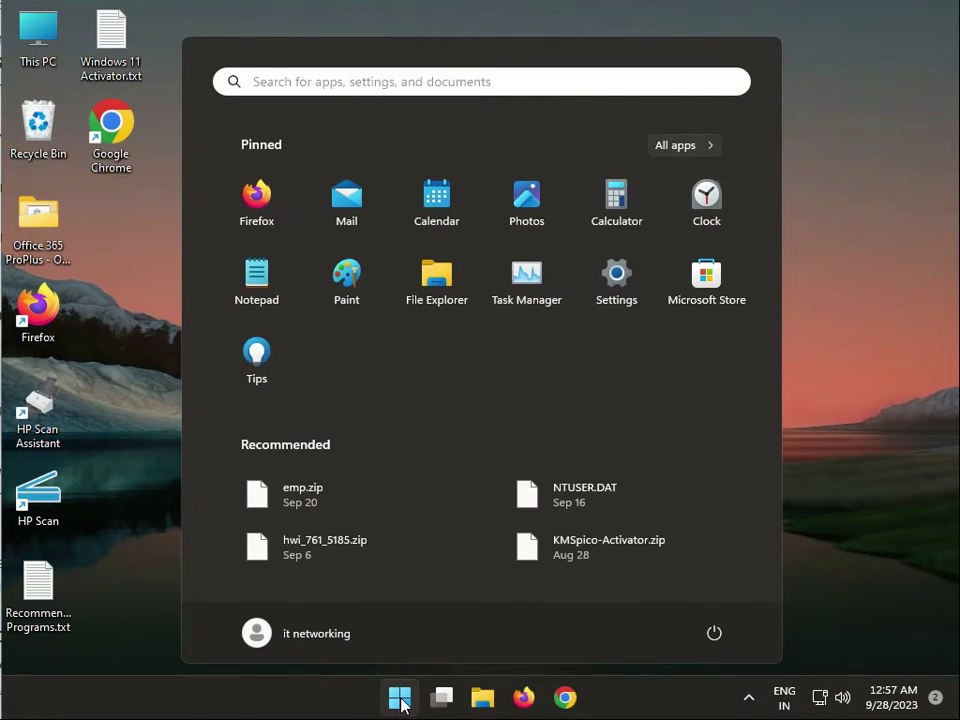
type("winod")
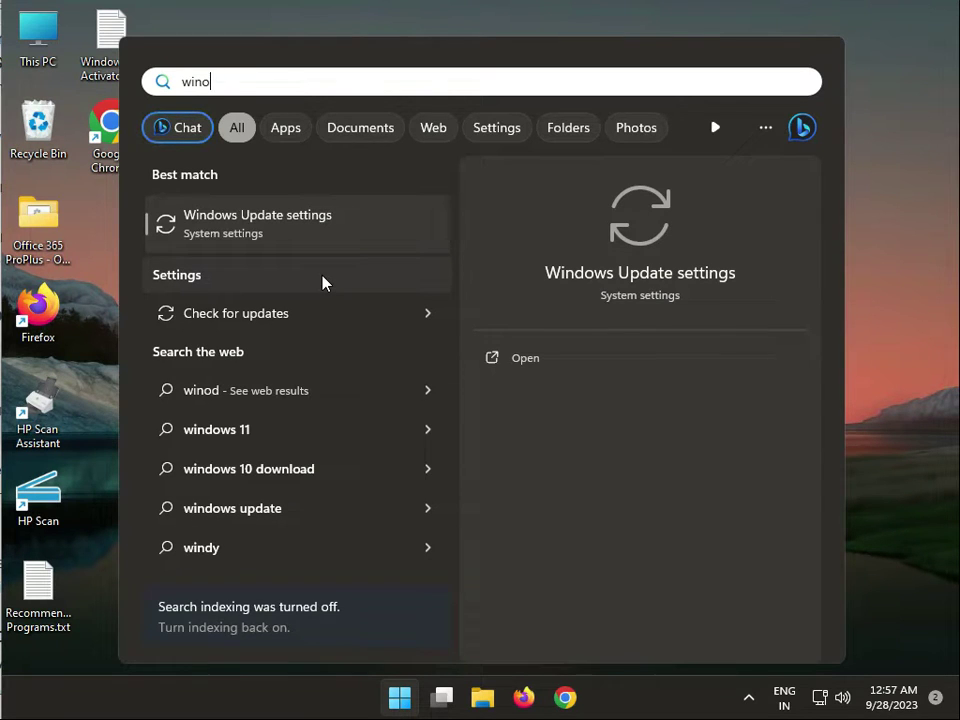
key("BackSpace")
key("BackSpace")
key("BackSpace")
key("BackSpace")
key("BackSpace")
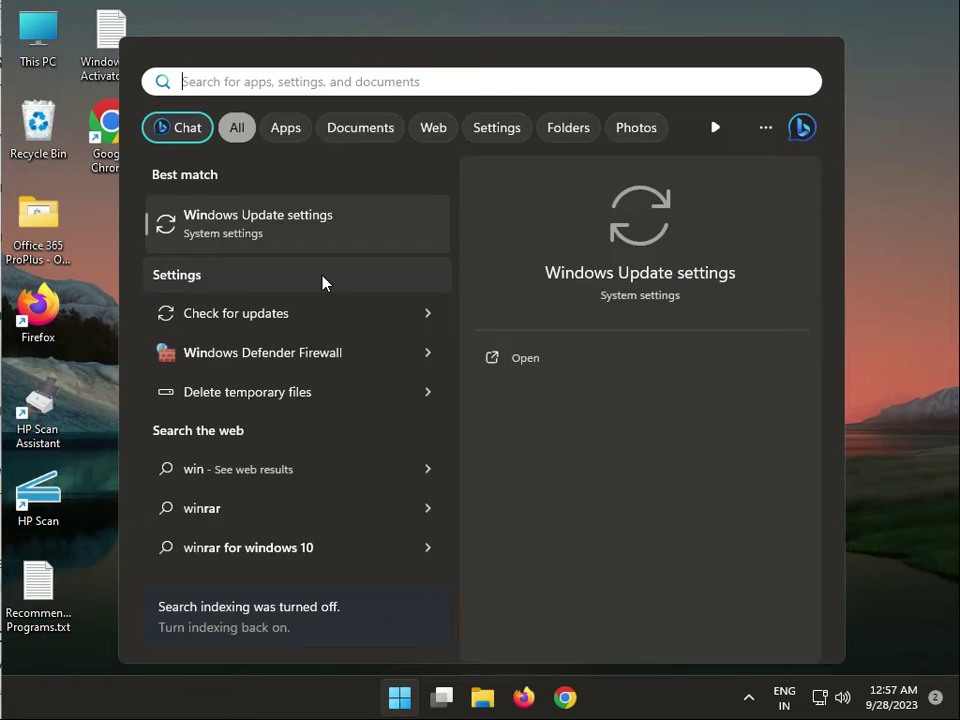
type("window")
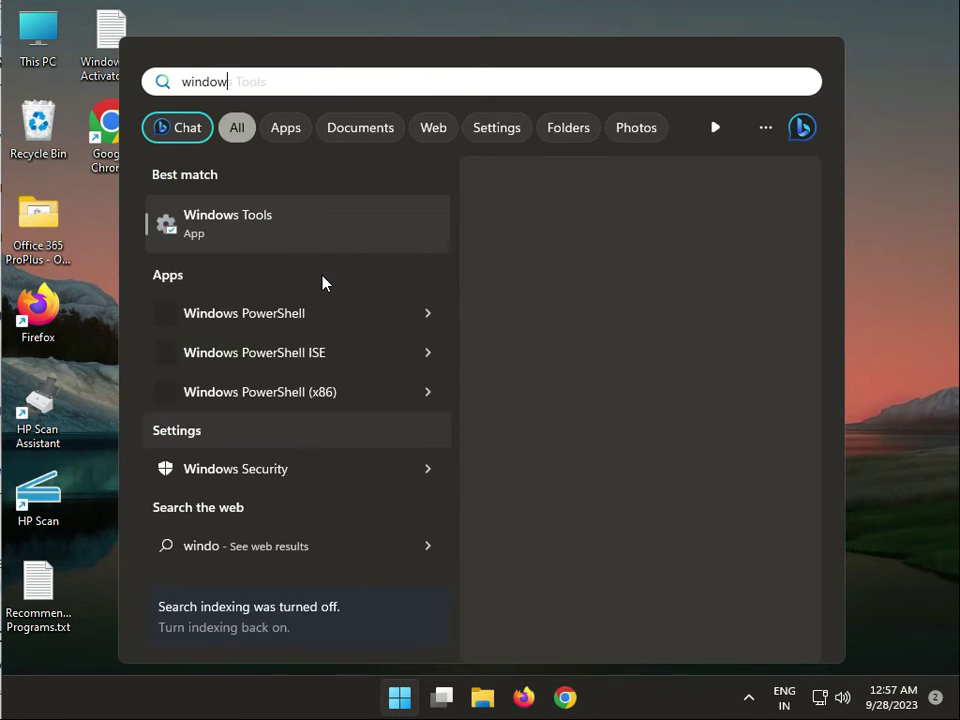
type("s se")
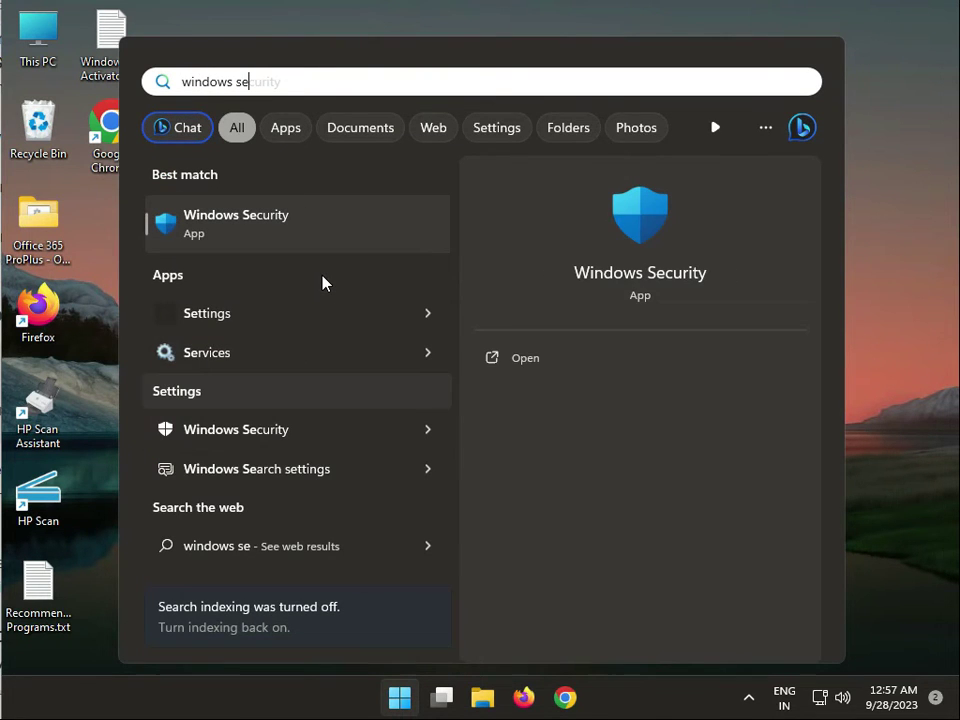
left_click(252, 222)
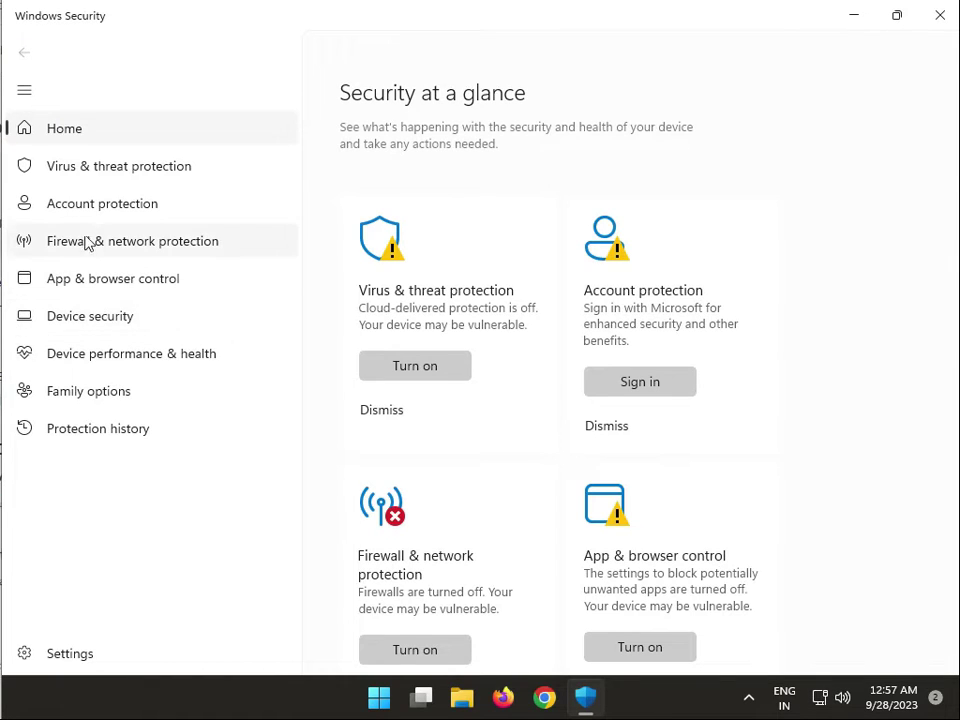
Step: Start a Microsoft Defender Antivirus (offline scan) from Virus & threat protection scan options, then close Windows Security
left_click(105, 185)
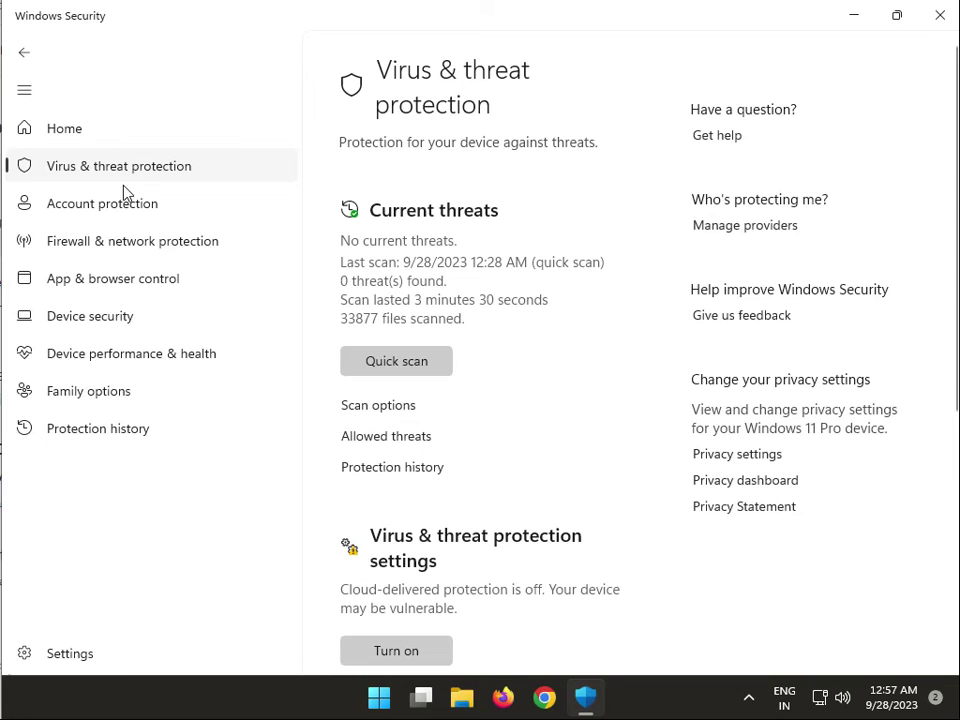
scroll(500, 466, "down", 3)
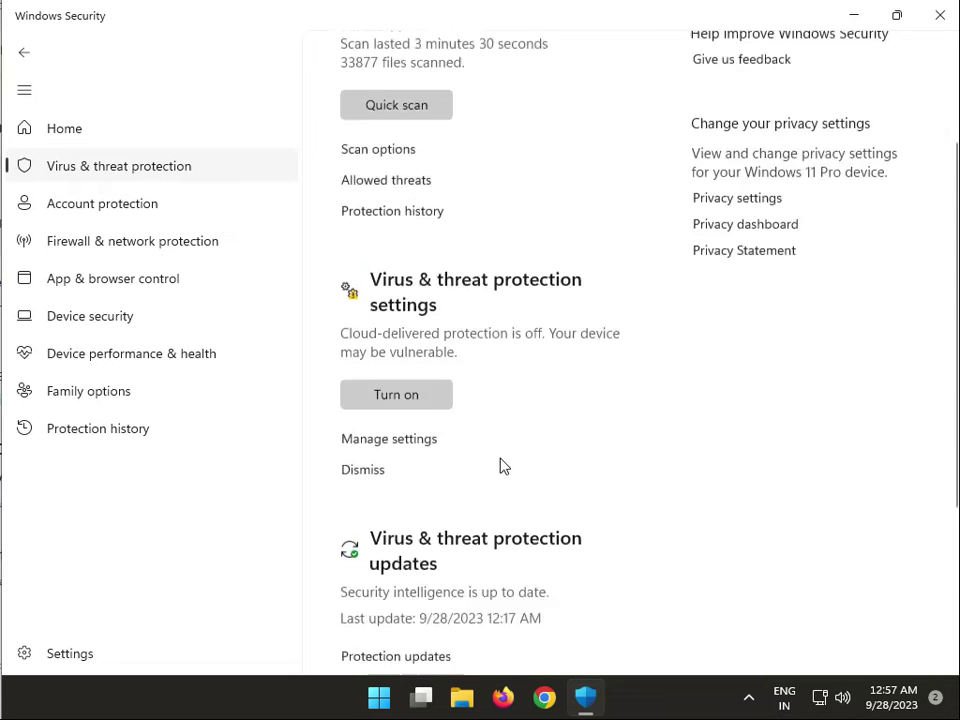
scroll(500, 466, "down", 2)
scroll(500, 466, "up", 1)
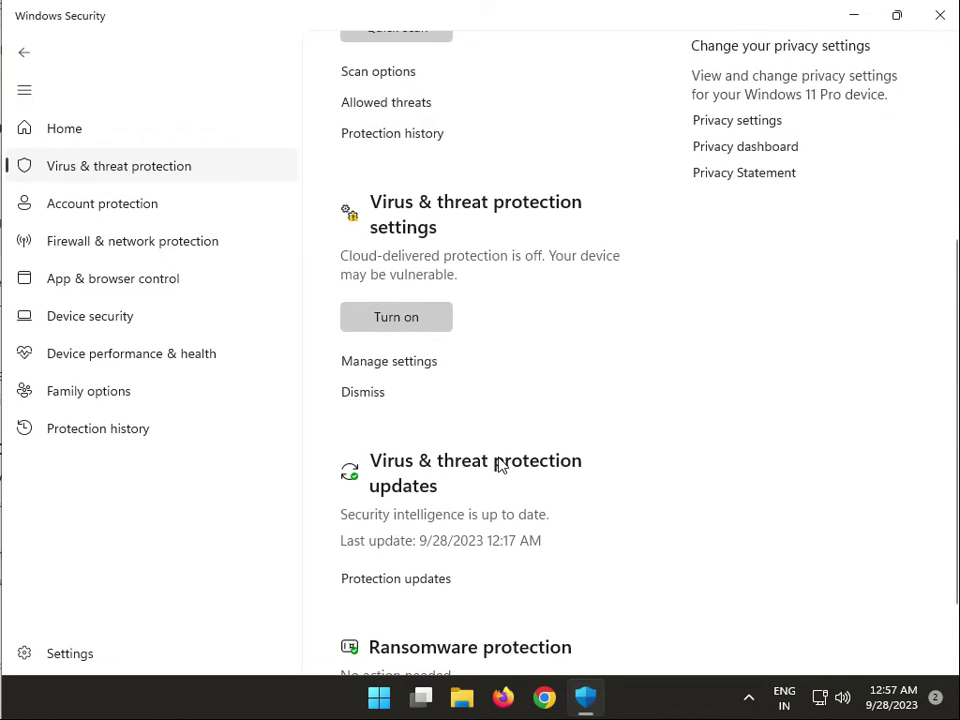
scroll(499, 465, "up", 4)
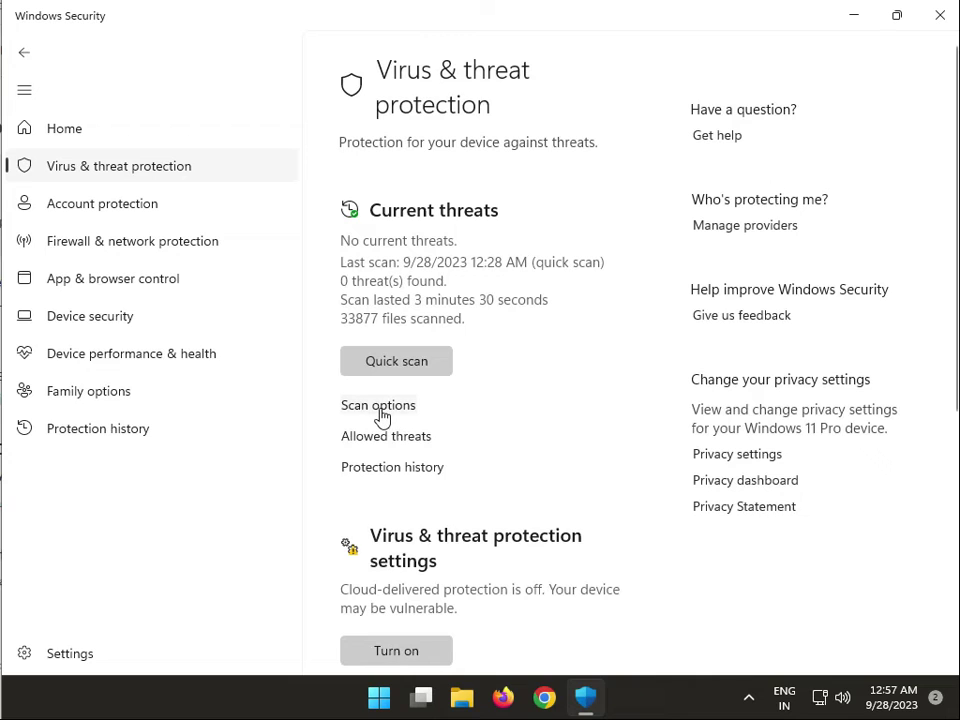
left_click(381, 416)
scroll(443, 456, "down", 3)
scroll(390, 478, "down", 1)
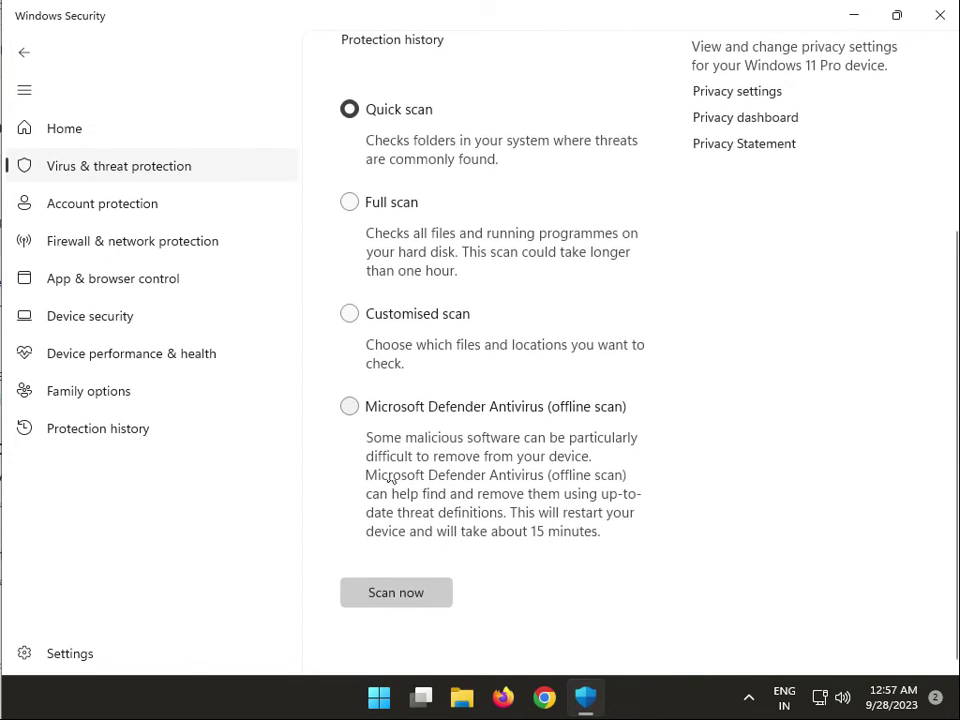
left_click(349, 407)
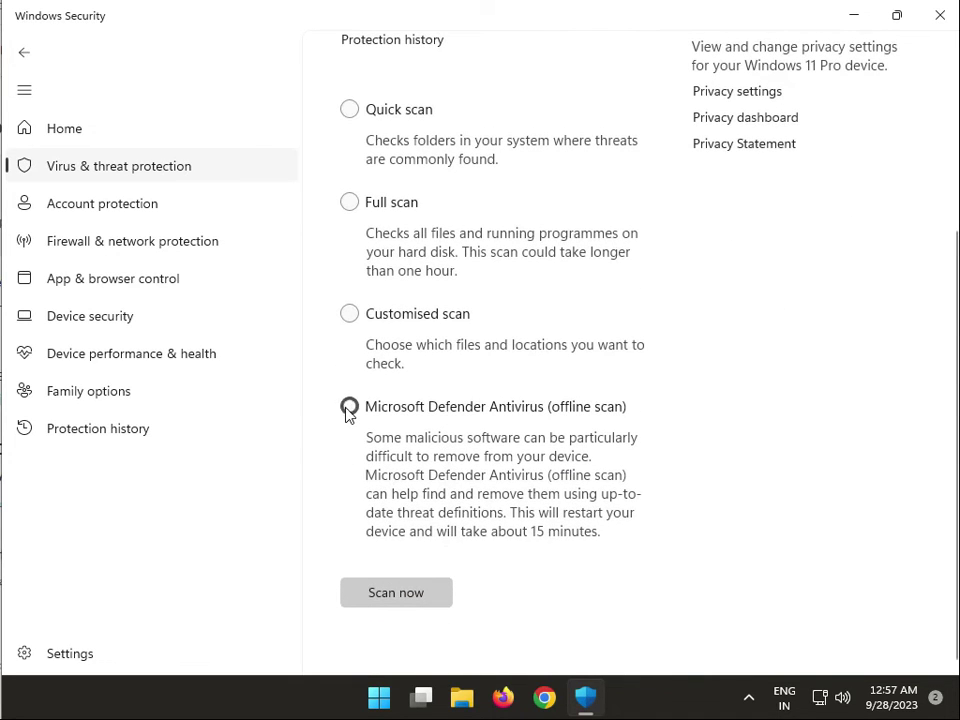
left_click(396, 594)
left_click(937, 16)
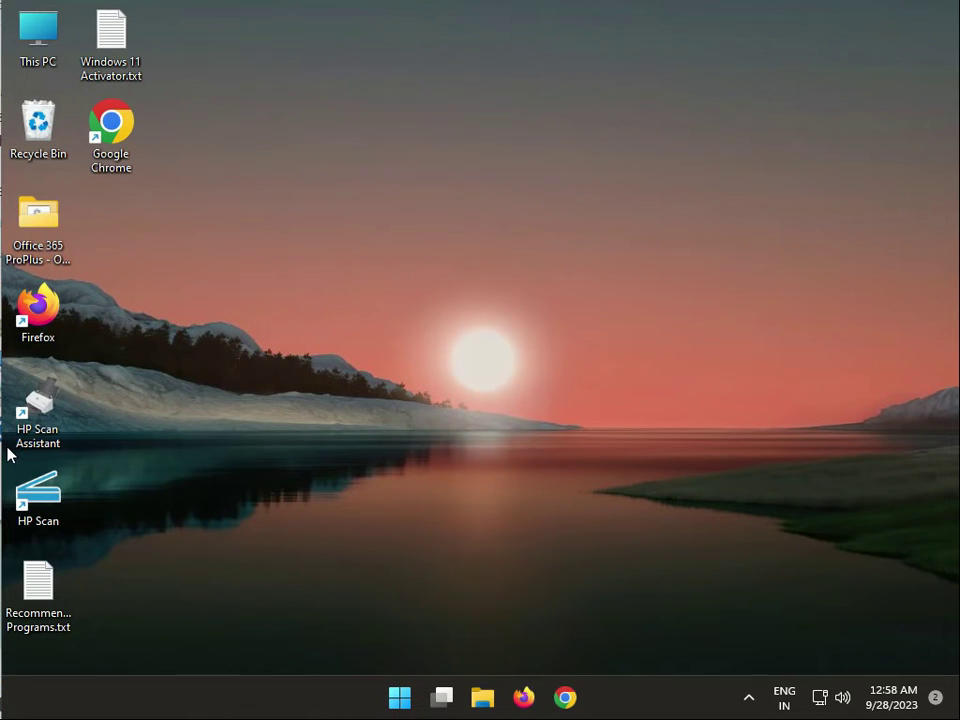
Step: Search Start for 'cont', open Control Panel, and go to Programs and Features
left_click(398, 699)
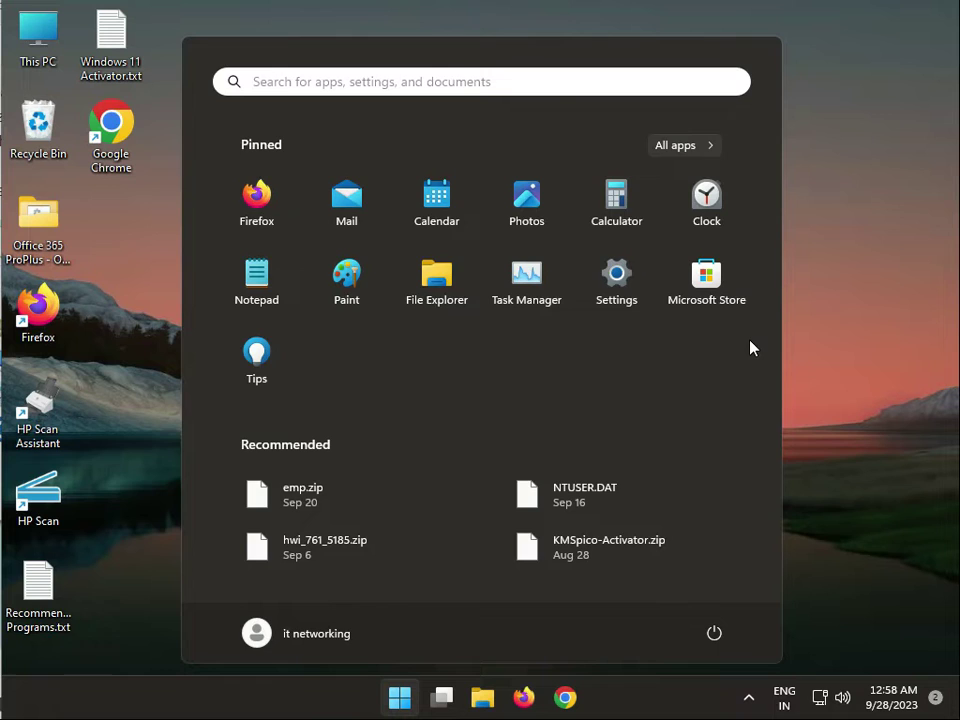
type("cont")
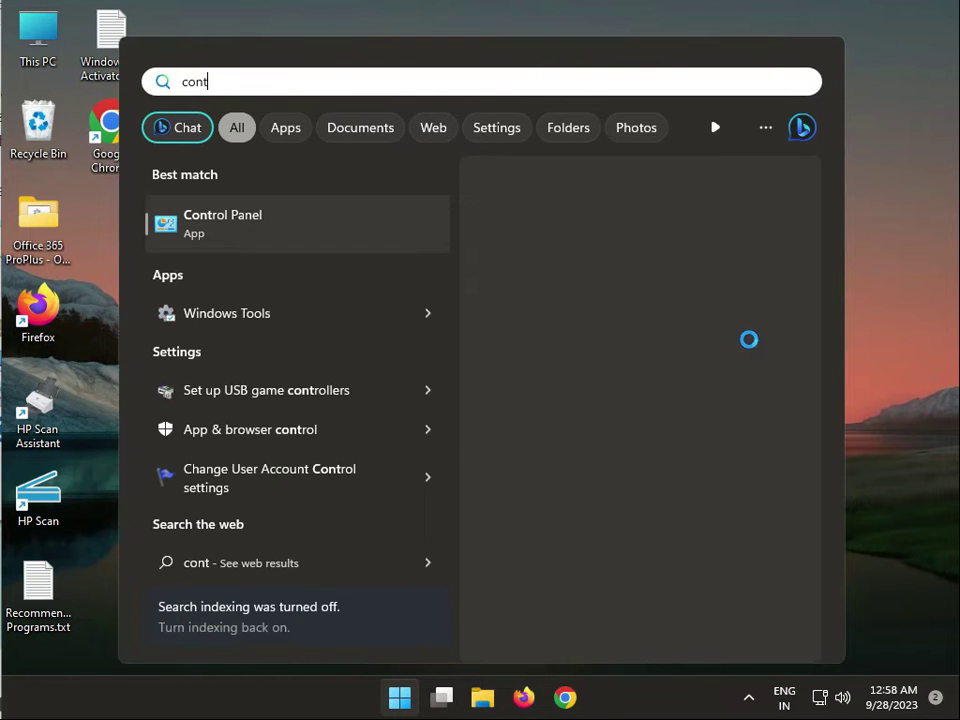
left_click(291, 216)
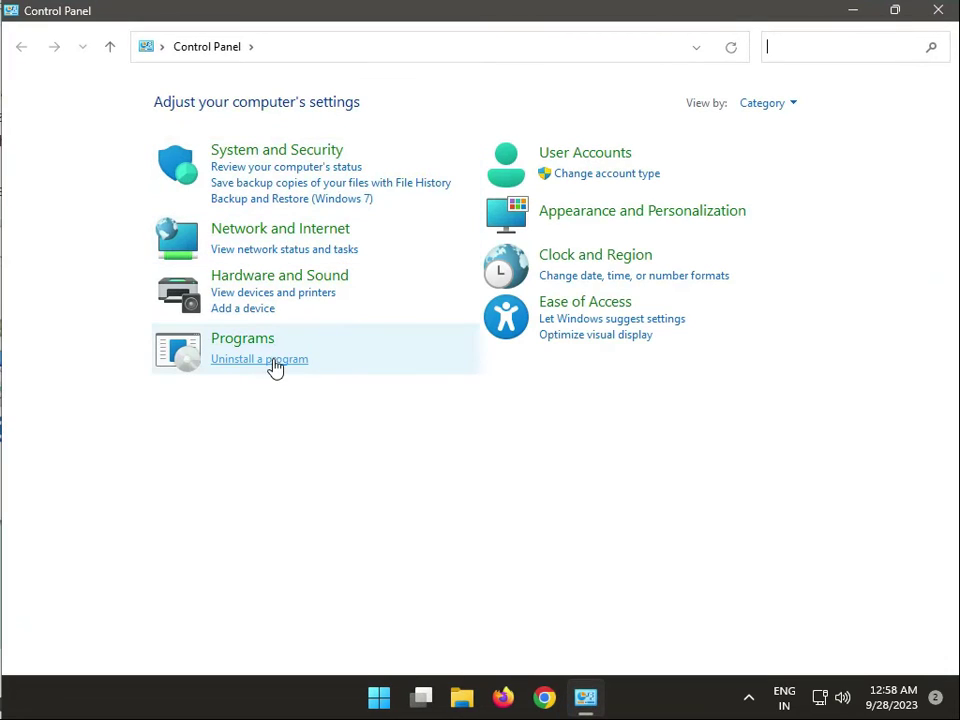
left_click(272, 360)
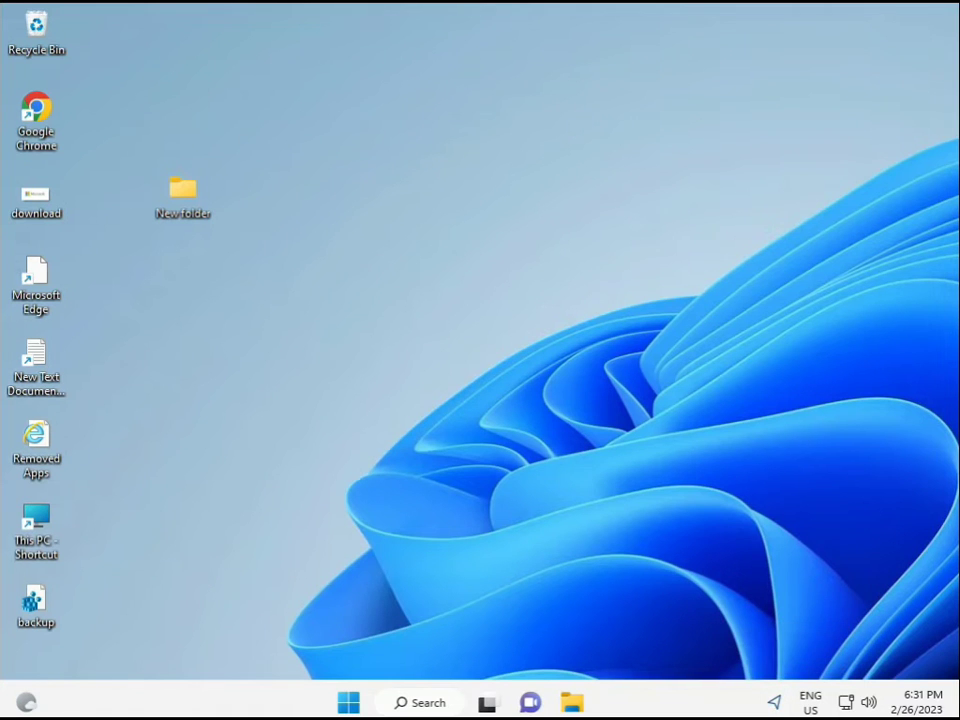
Step: Search Start for 'cmd' and launch Command Prompt as administrator, approving the UAC prompt
left_click(348, 702)
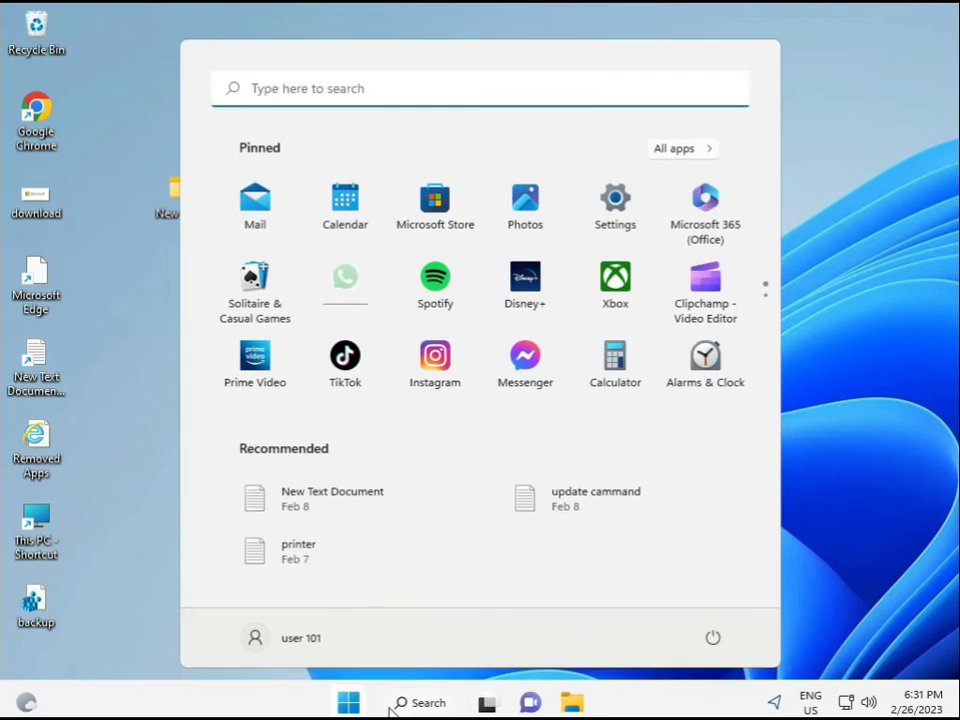
type("cmd")
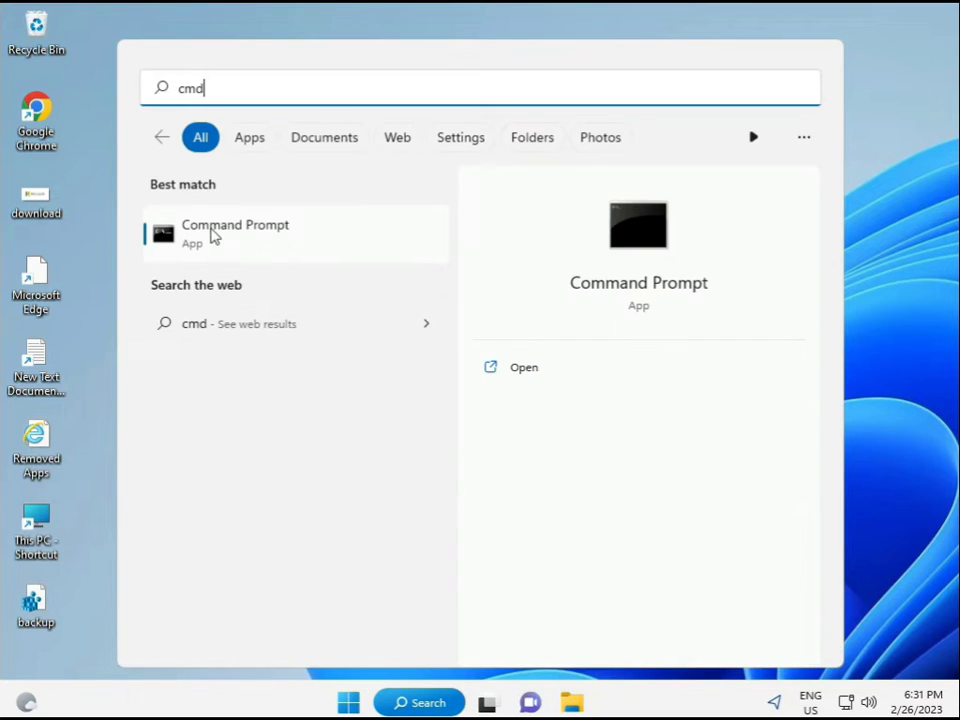
left_click(212, 235)
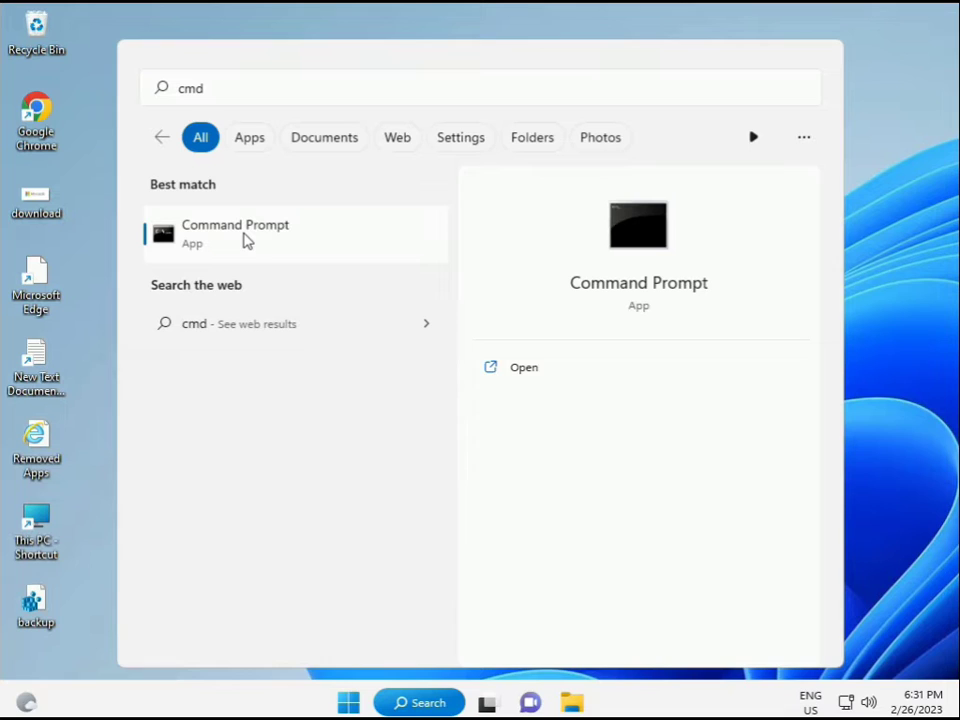
right_click(246, 241)
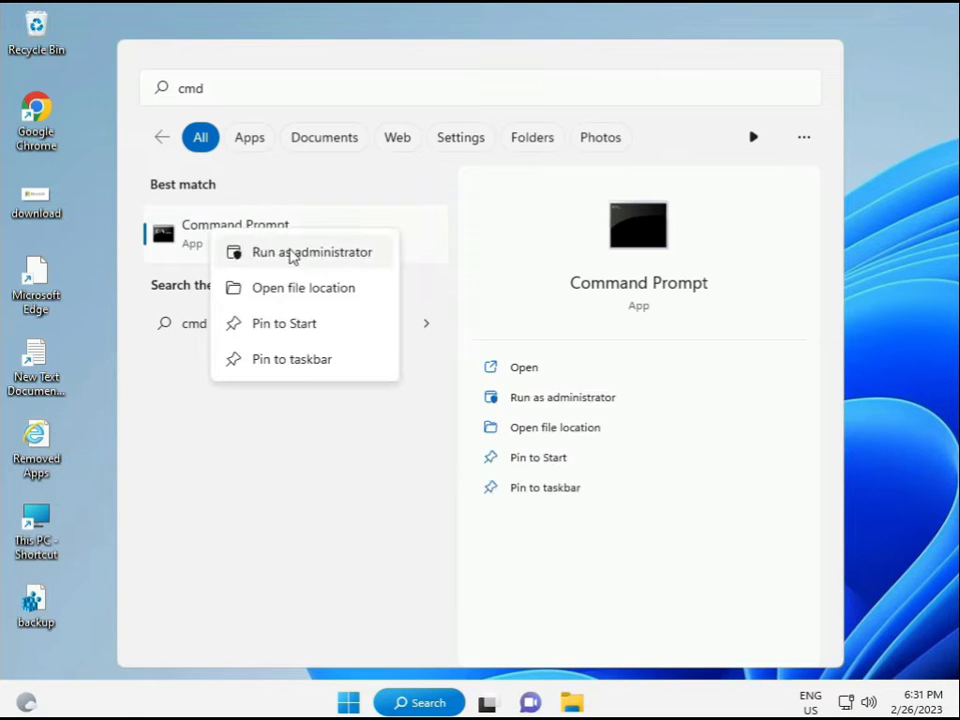
key("Escape")
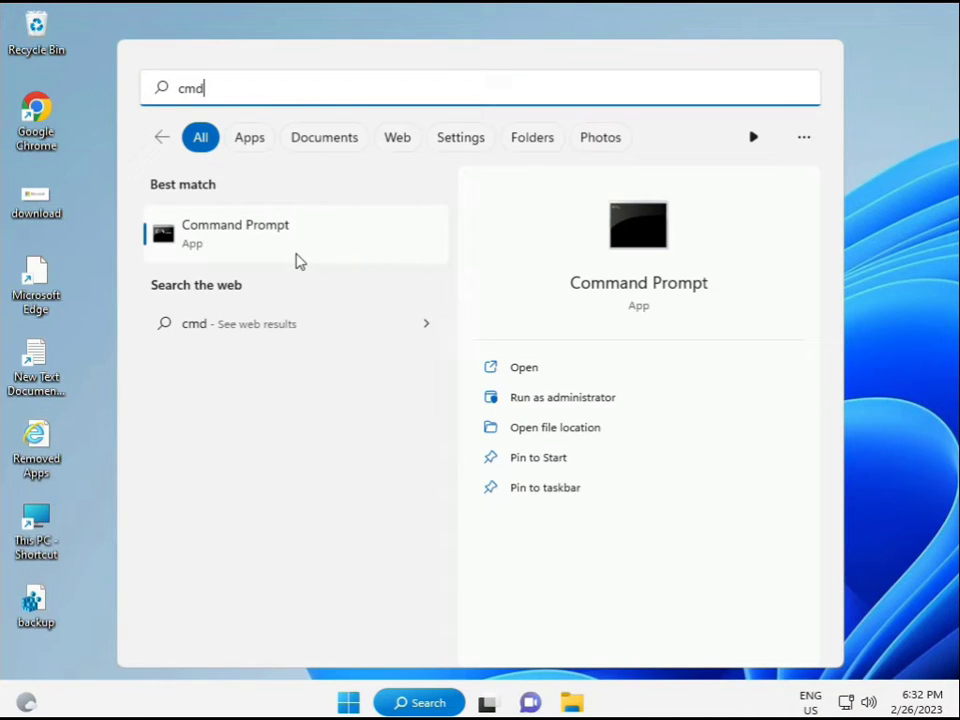
key("ctrl+shift+Return")
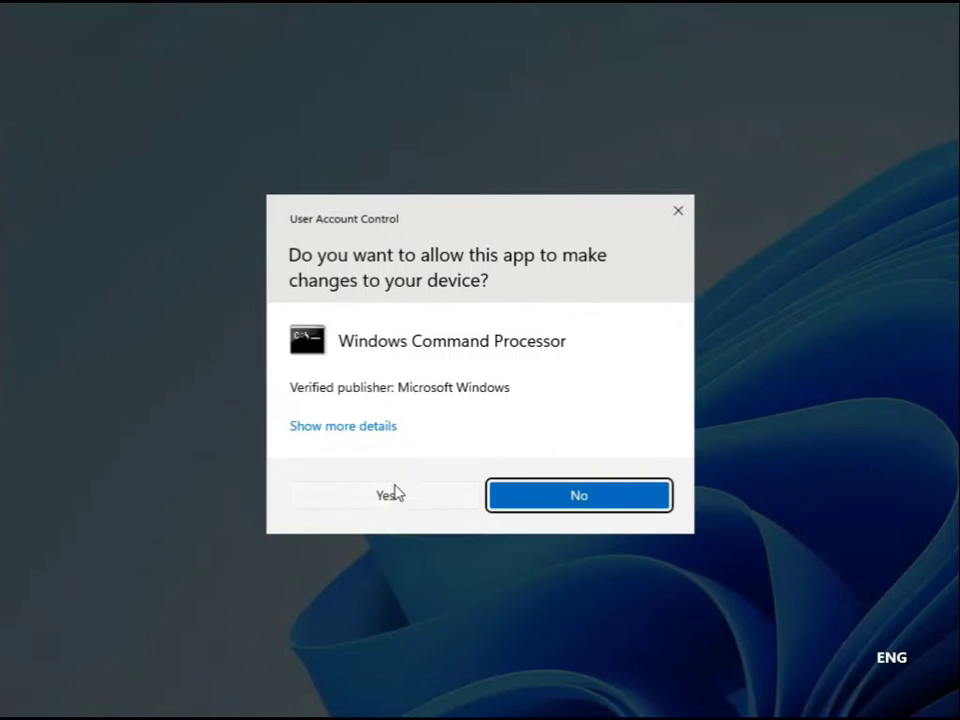
left_click(392, 494)
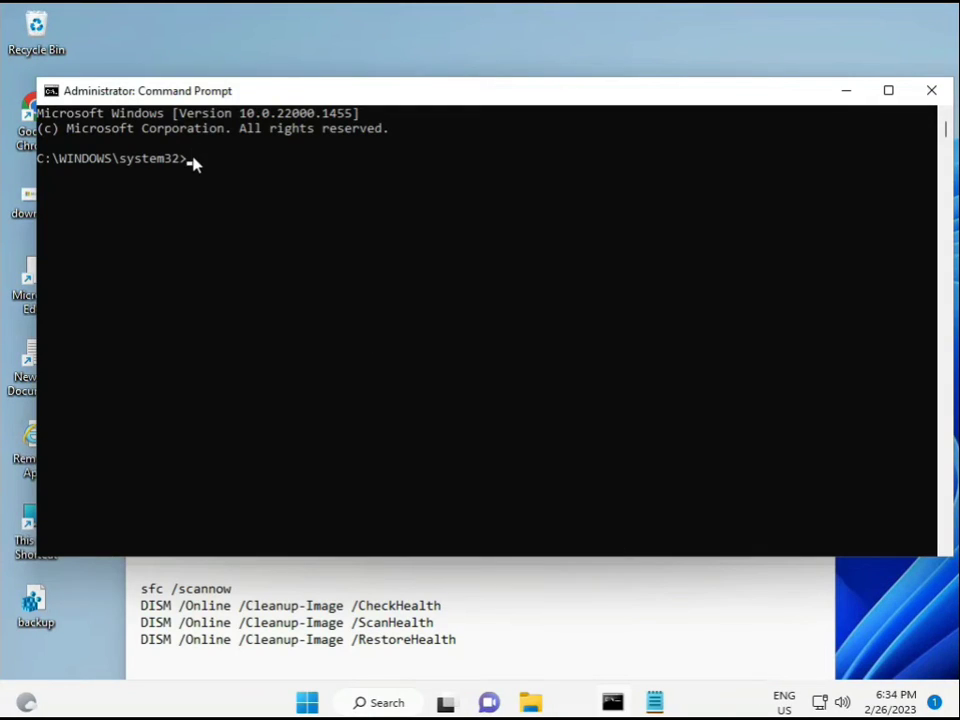
Step: Run 'sfc /scannow' in the administrator console and let the scan finish
left_click(244, 210)
type("sc")
type("a")
key("BackSpace")
key("BackSpace")
key("BackSpace")
type("sfc ")
type("/scannow")
key("Return")
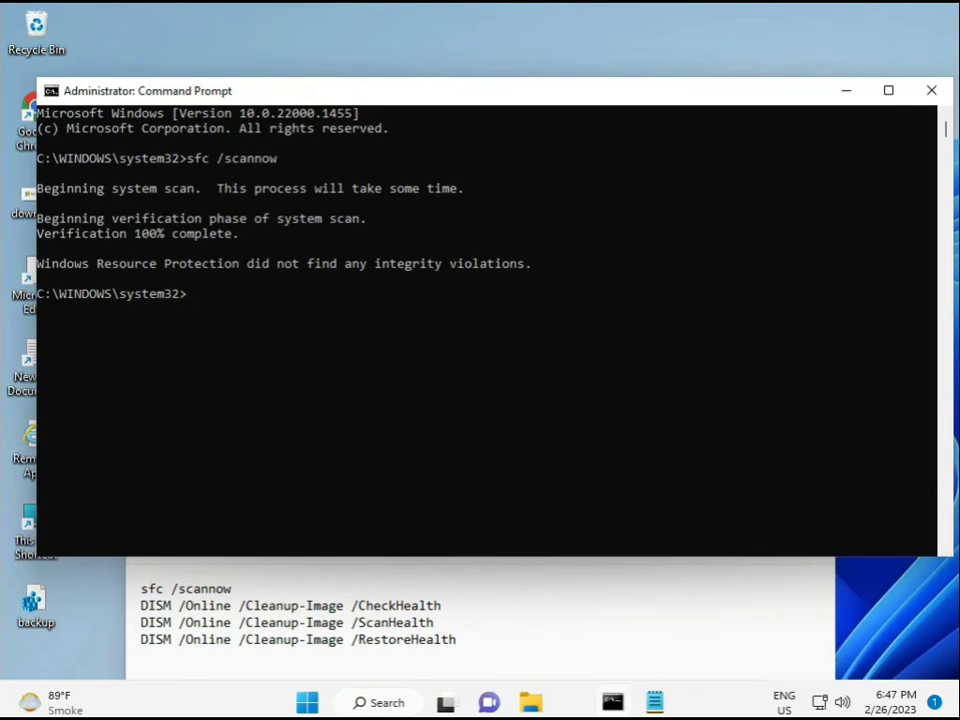
Step: Copy 'DISM /Online /Cleanup-Image /CheckHealth' from the Notepad notes and run it in the console
left_click_drag(141, 606, 450, 607)
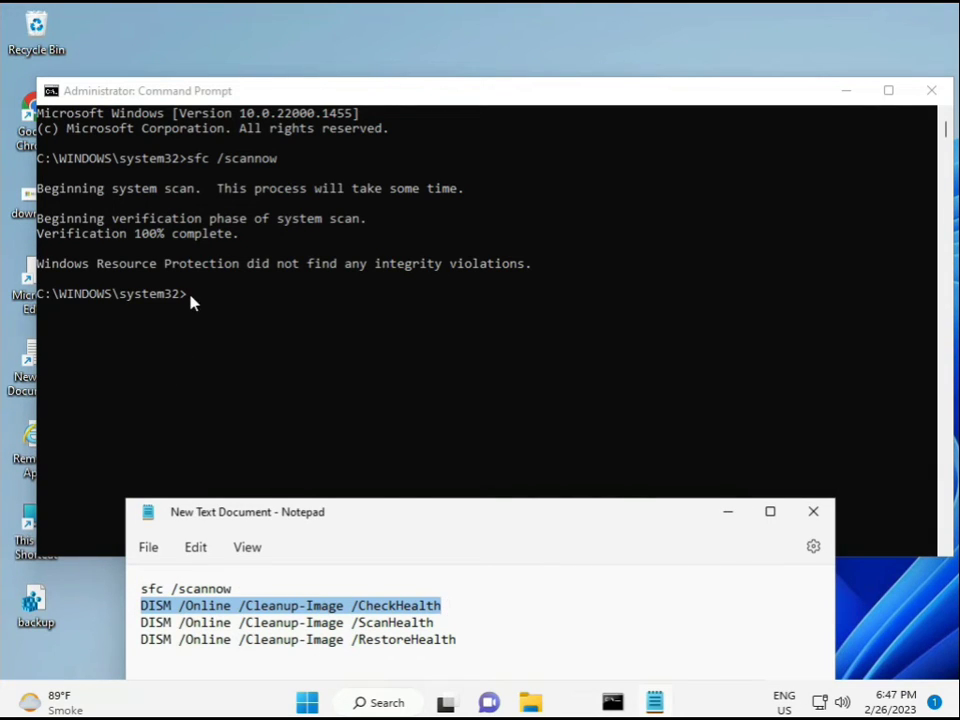
right_click(252, 606)
left_click(306, 312)
left_click(190, 297)
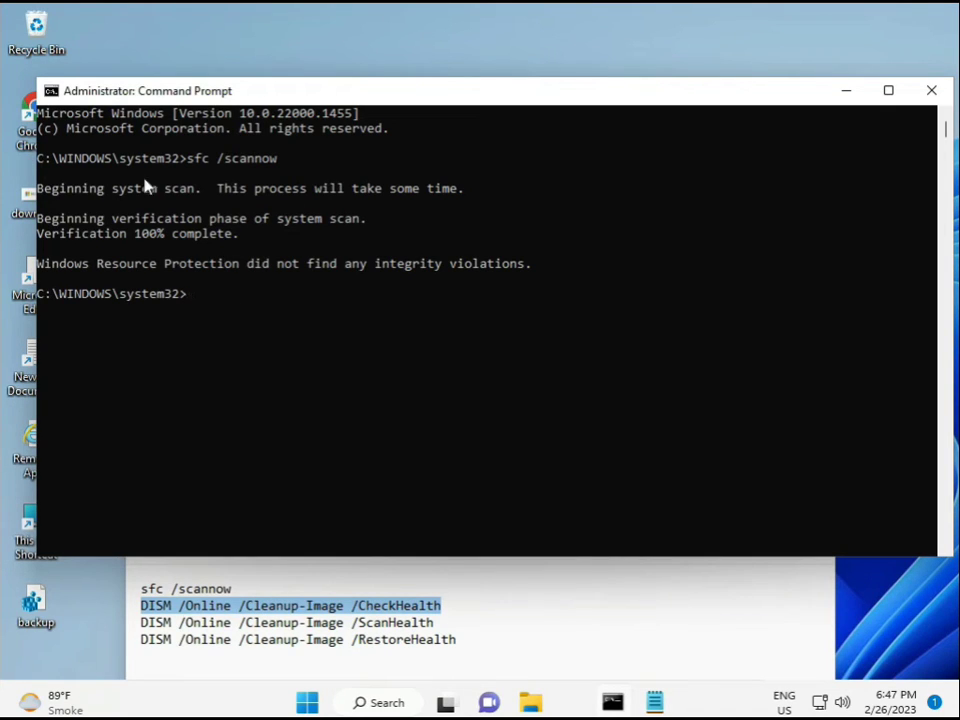
right_click(77, 95)
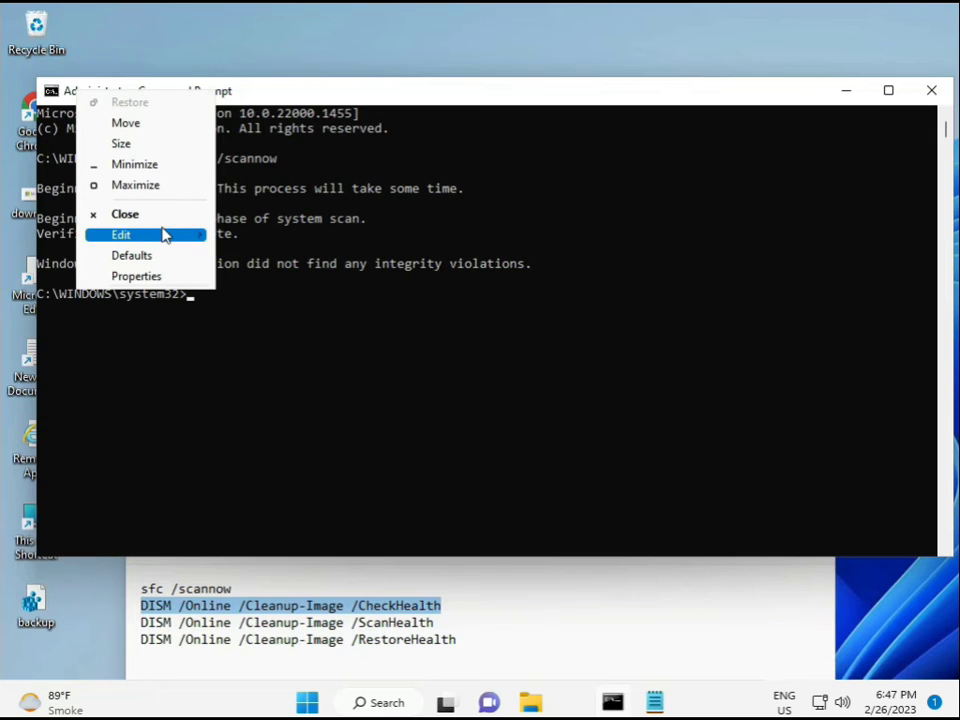
mouse_move(145, 234)
left_click(255, 277)
mouse_move(654, 702)
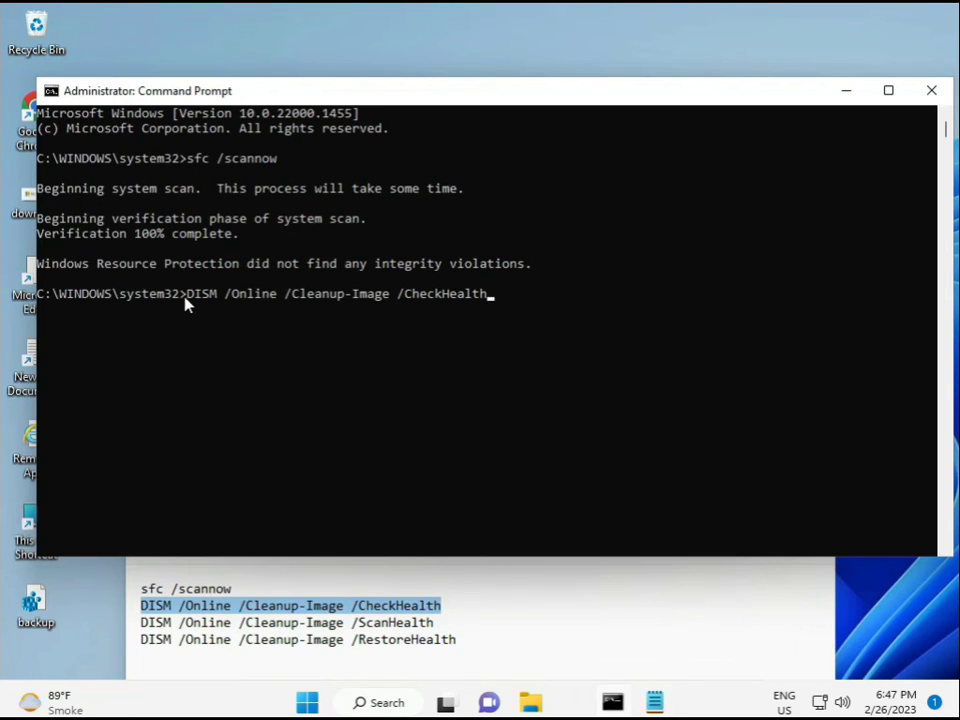
left_click(191, 294)
key("Return")
key("Return")
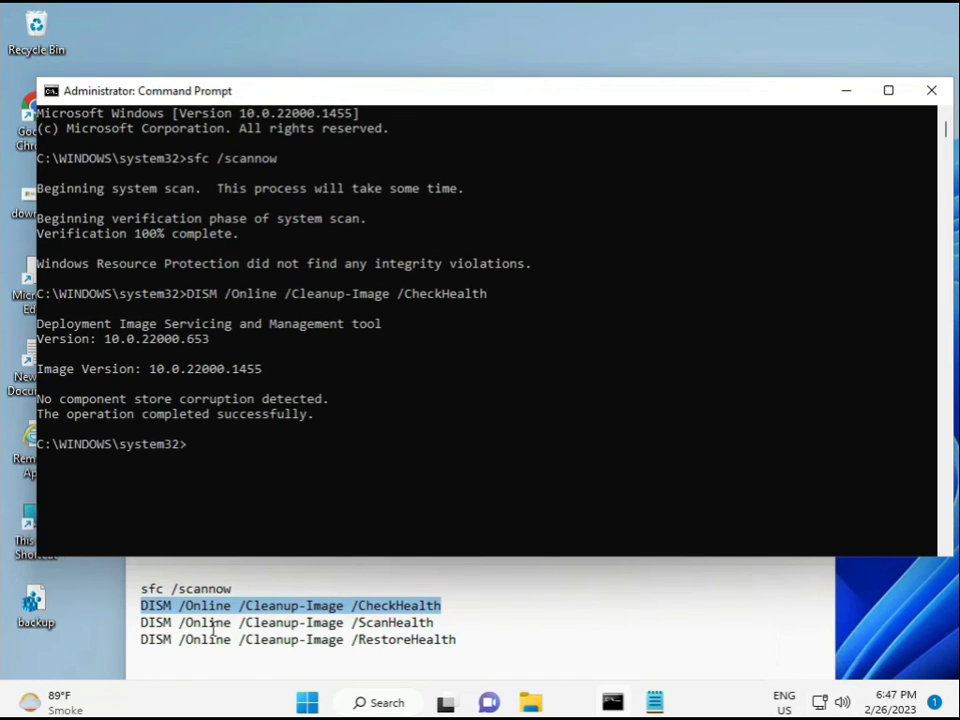
left_click(143, 625)
Step: Copy 'DISM /Online /Cleanup-Image /ScanHealth' from Notepad, paste it at the prompt and run it
left_click_drag(143, 625, 455, 623)
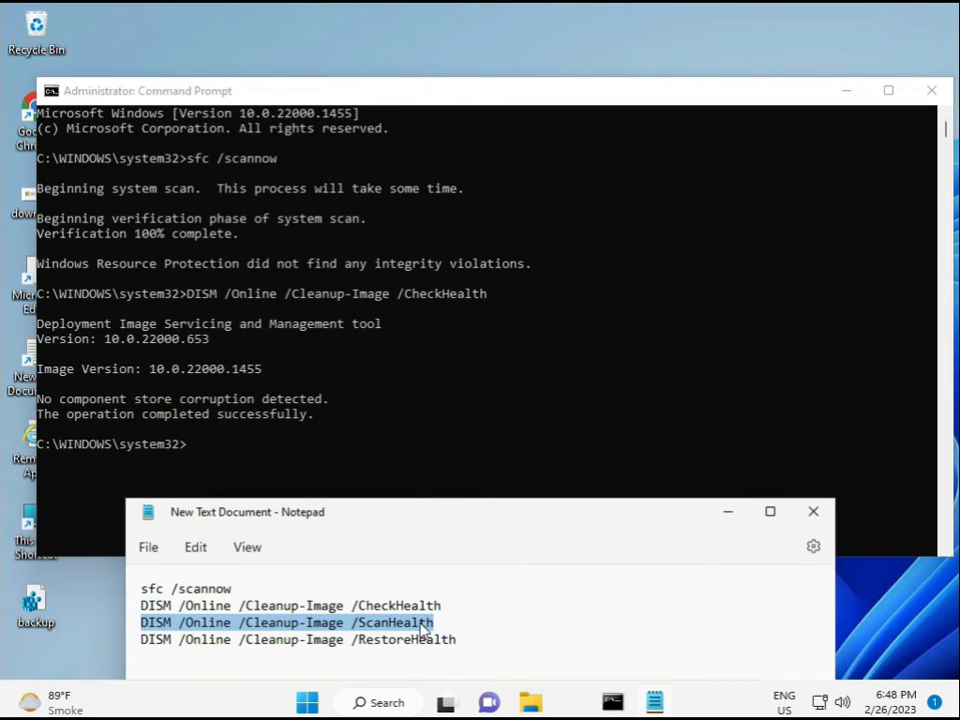
right_click(424, 623)
left_click(466, 352)
left_click(193, 454)
right_click(195, 453)
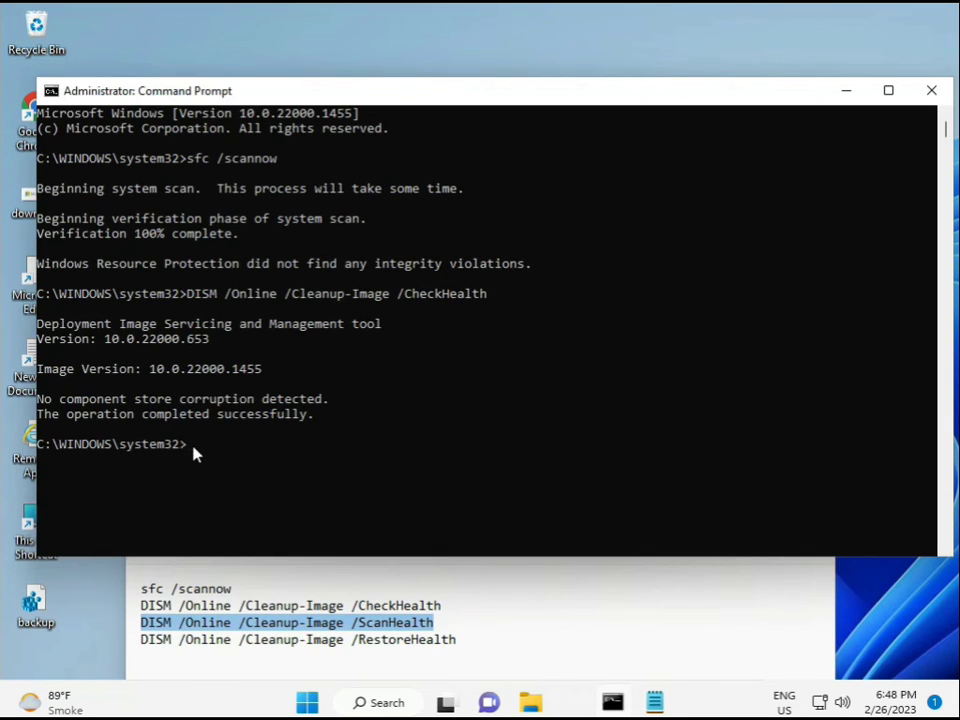
right_click(193, 452)
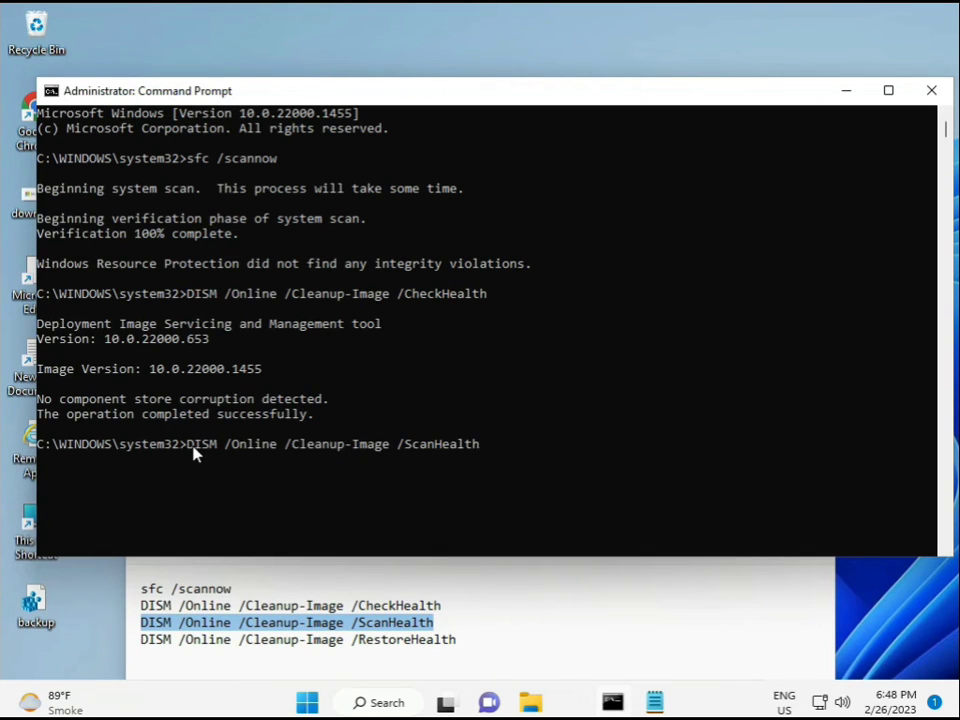
key("Return")
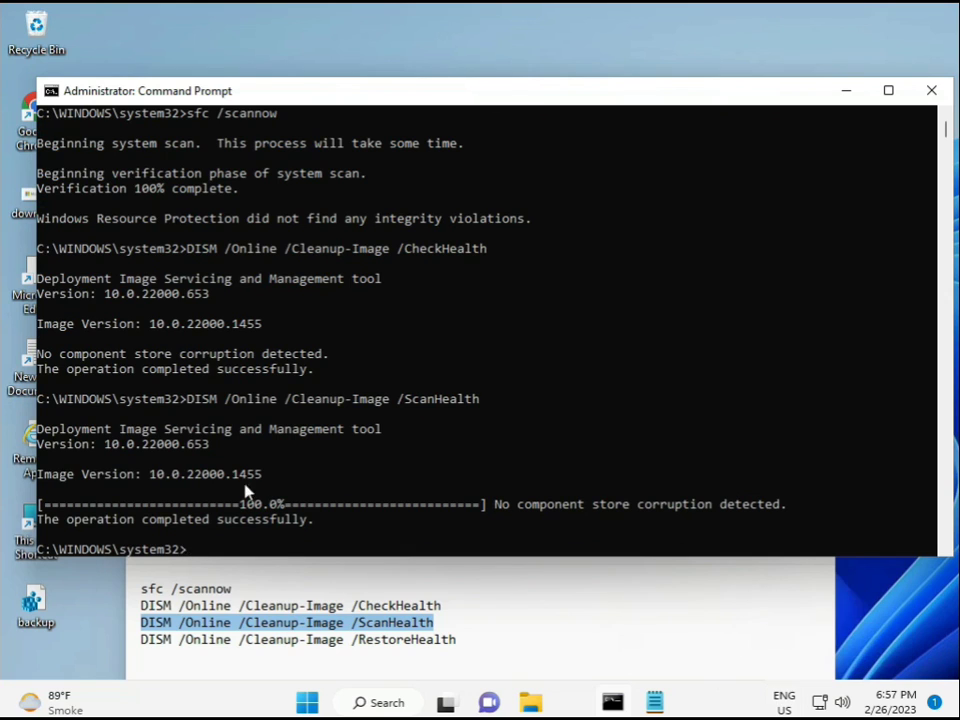
Step: Copy the 'DISM /Online /Cleanup-Image /RestoreHealth' line from the Notepad notes
left_click_drag(212, 521, 308, 522)
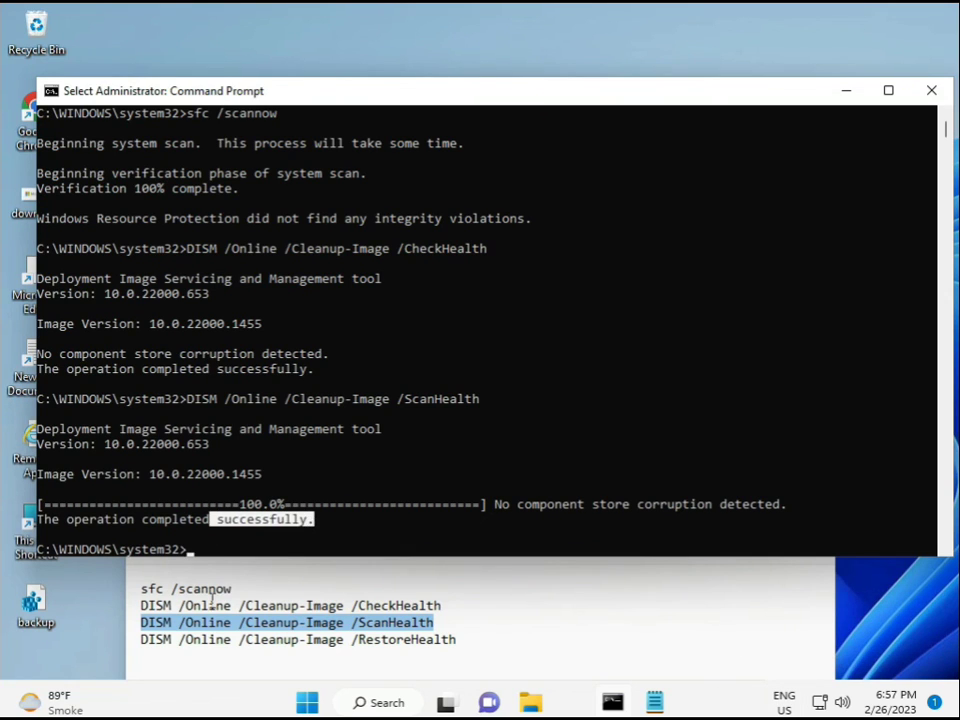
left_click(229, 641)
triple_click(229, 643)
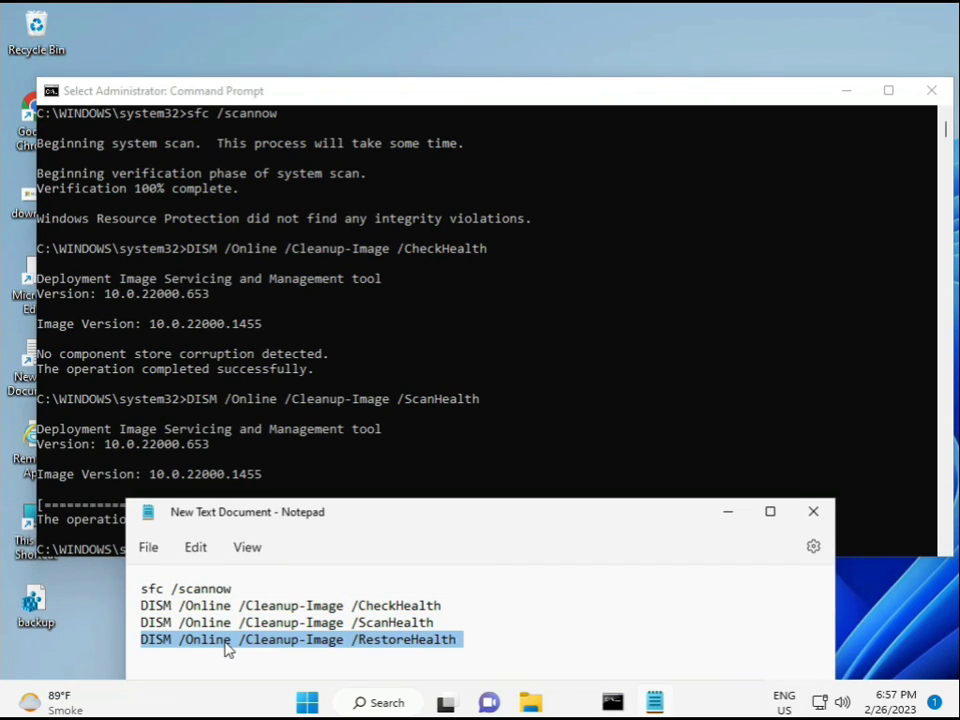
right_click(228, 648)
left_click(288, 368)
Step: Paste the RestoreHealth command at the console prompt and run it
left_click(198, 497)
left_click(189, 553)
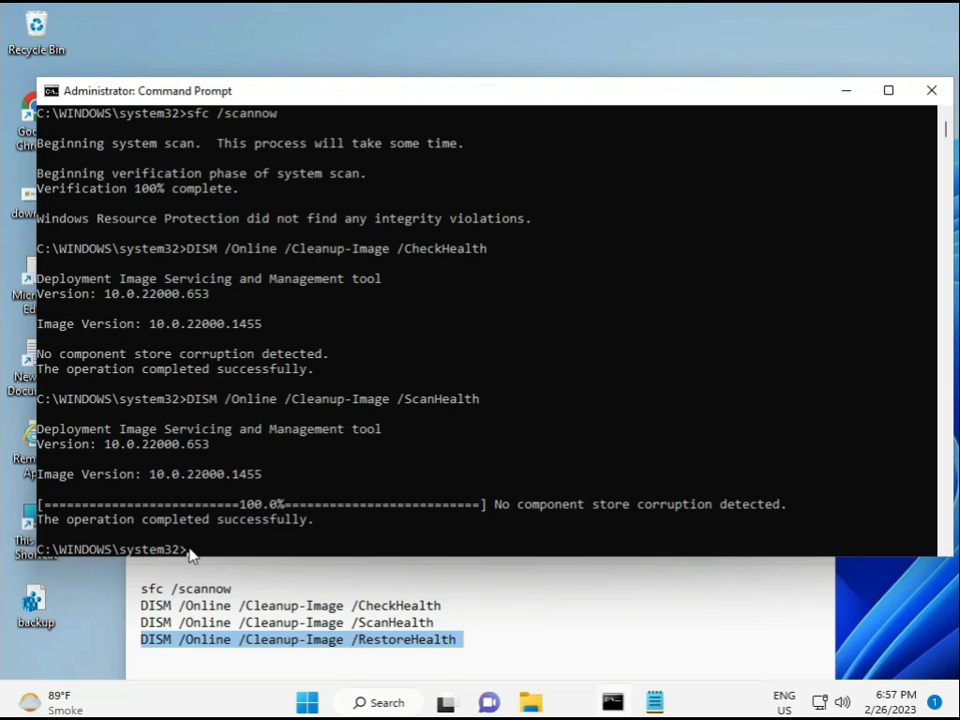
left_click(189, 553)
key("ctrl+v")
scroll(585, 452, "down", 10)
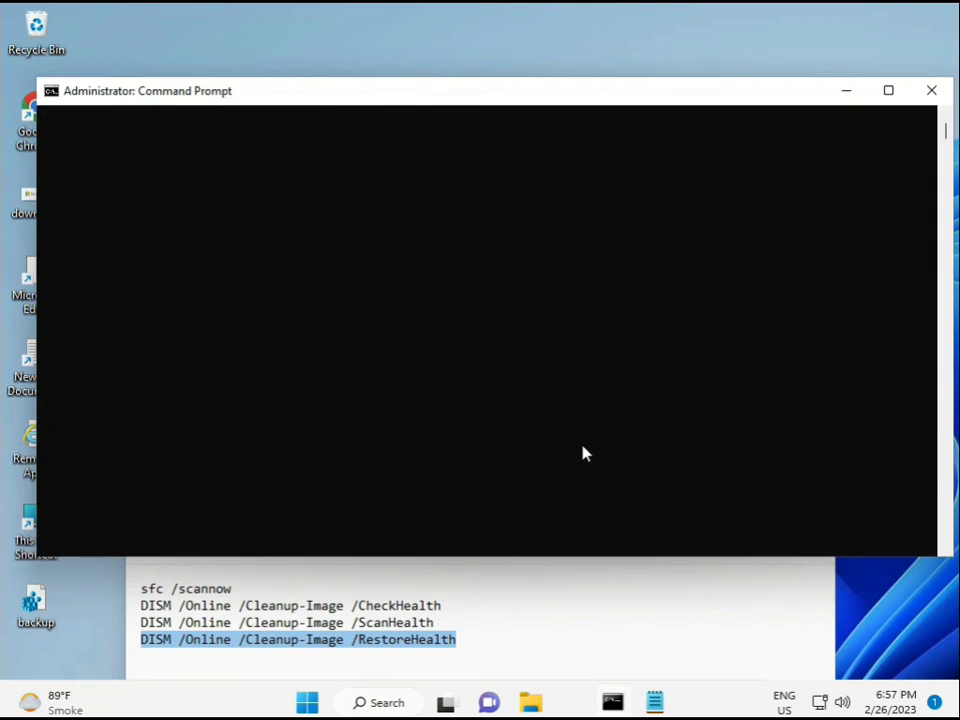
scroll(583, 452, "up", 6)
scroll(546, 446, "up", 2)
scroll(944, 133, "up", 2)
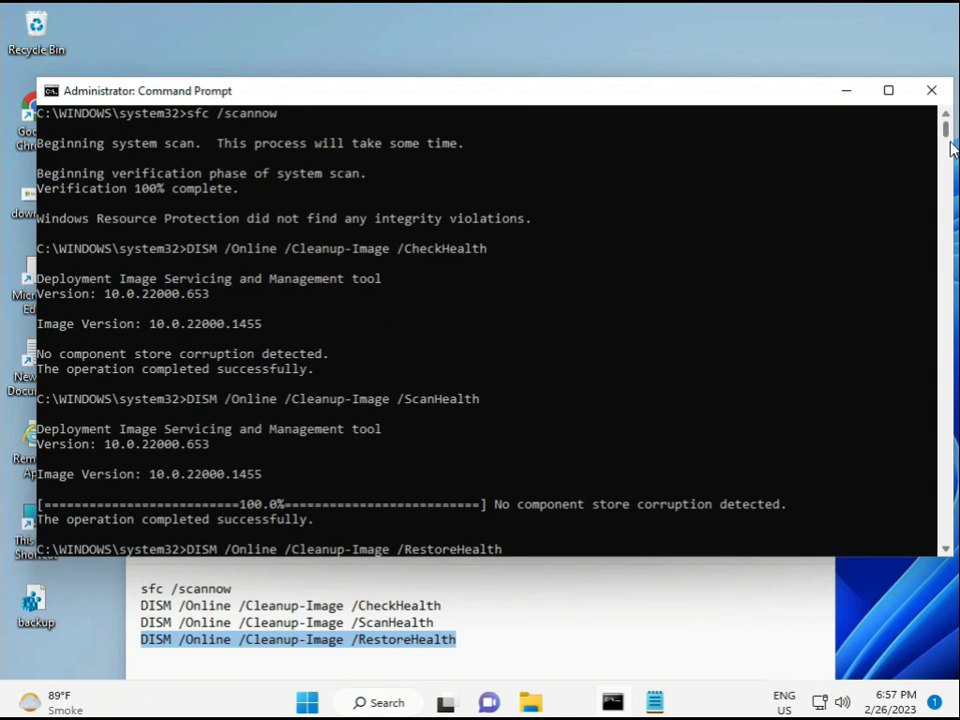
mouse_move(944, 133)
left_mouse_down()
mouse_move(950, 143)
mouse_move(945, 135)
left_mouse_up()
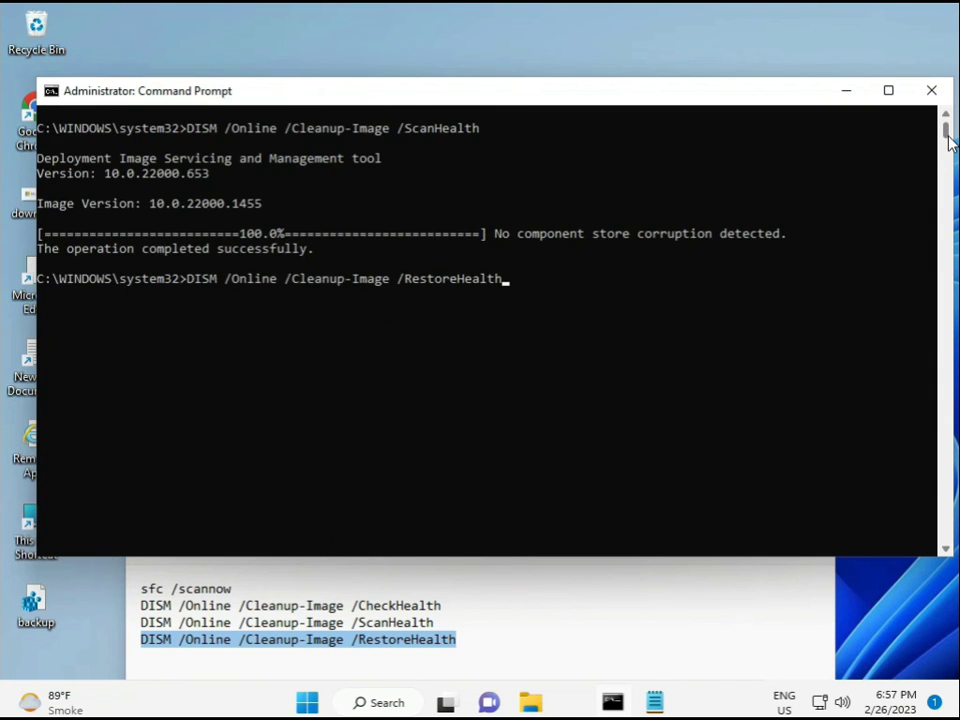
left_click(191, 280)
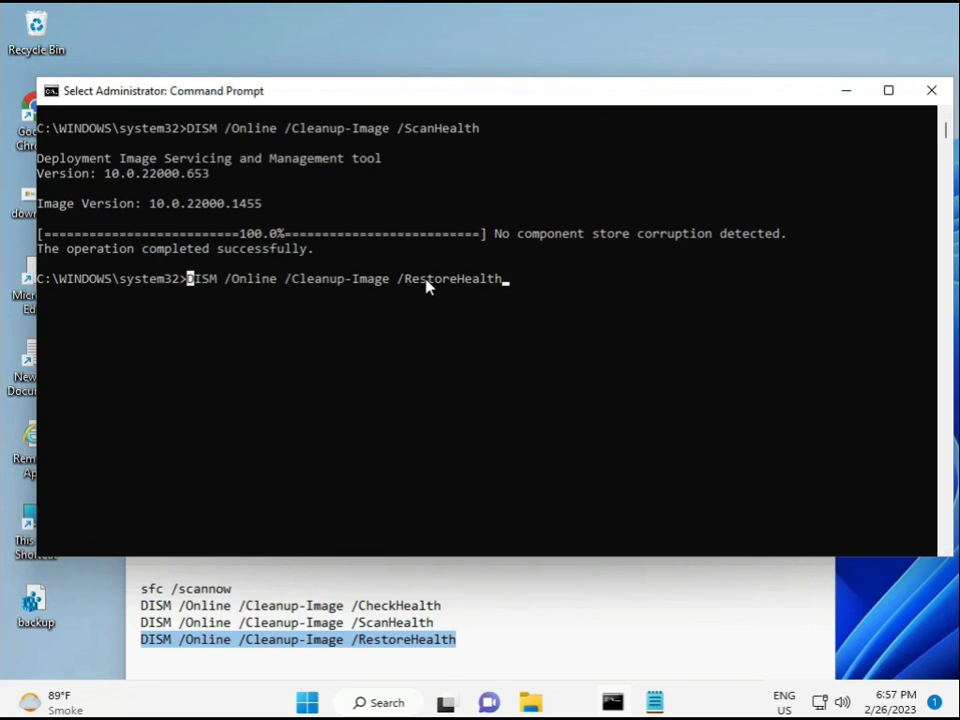
key("Return")
key("Return")
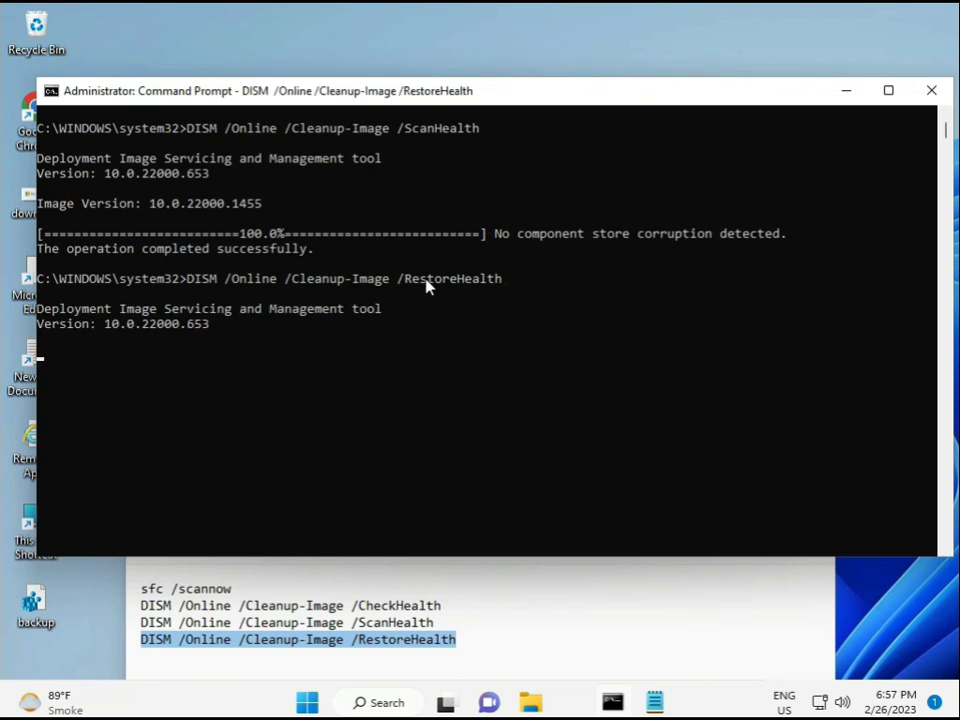